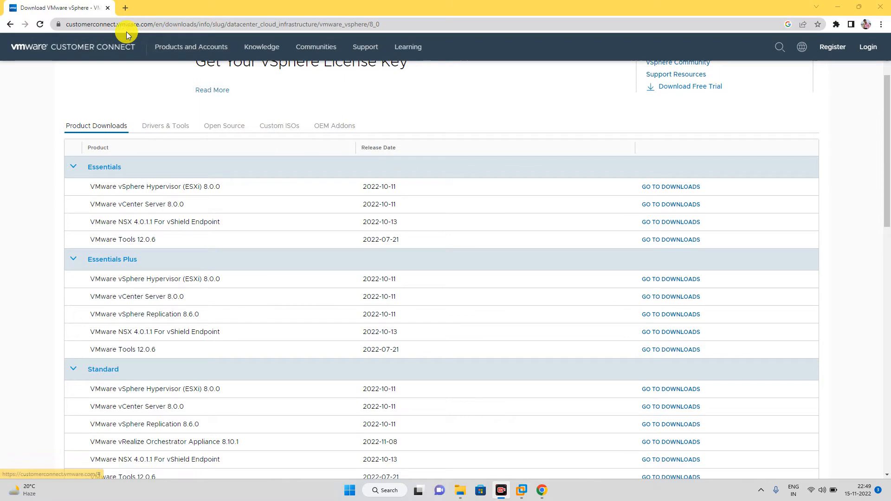
Step: Highlight the downloads page URL and the Desktop 'VMware vSphere Hypervisor (ESXi) 8.0.0' entry
mouse_move(67, 24)
mouse_down()
mouse_move(389, 24)
mouse_move(56, 29)
mouse_up()
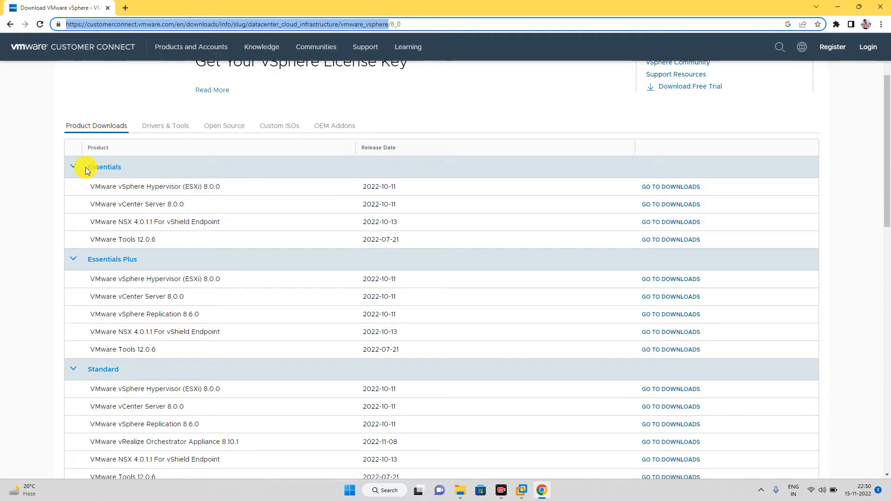
scroll(156, 232, down, 2)
scroll(156, 232, down, 2)
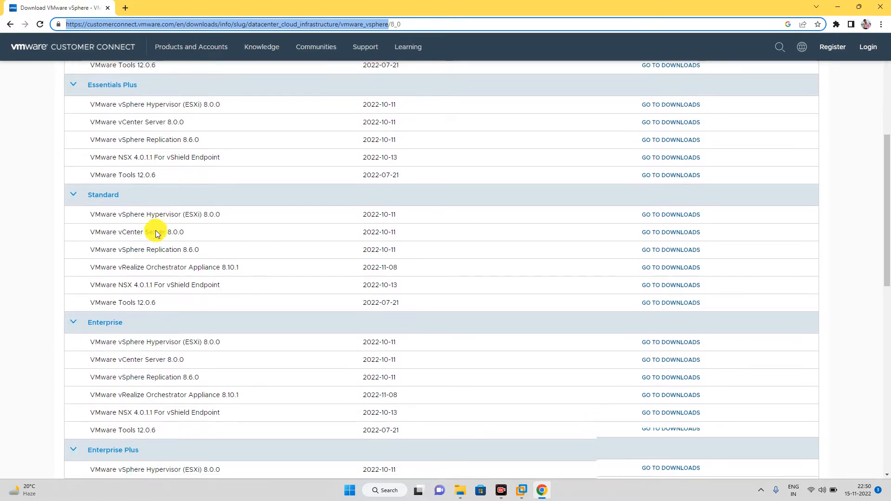
scroll(155, 232, down, 6)
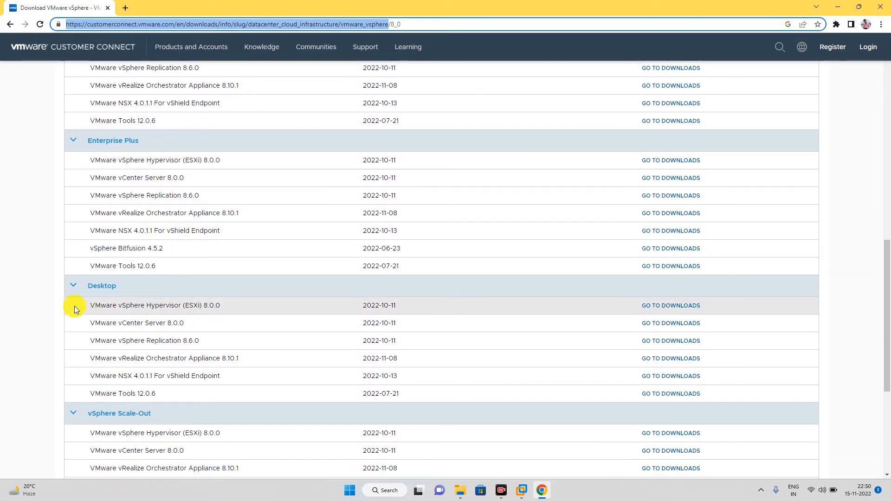
drag(74, 308, 119, 306)
drag(186, 289, 225, 300)
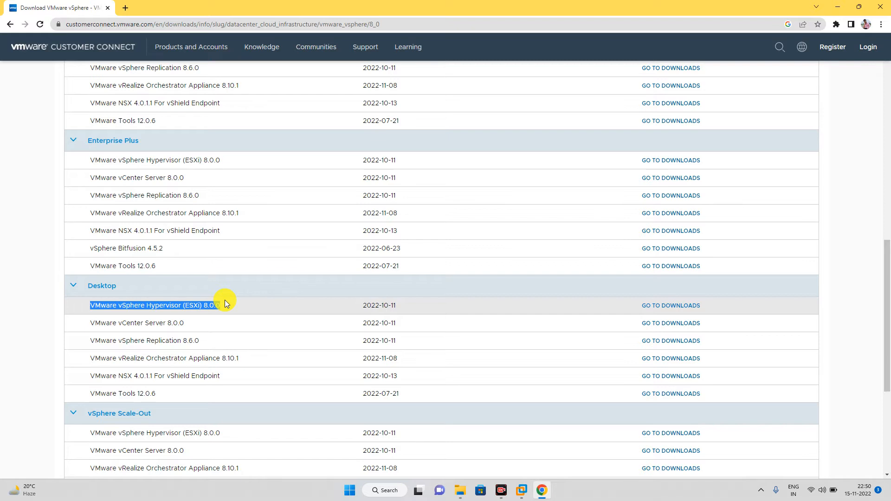
Step: Launch System Information with msinfo32 to check the i7-8650U CPU and 16 GB RAM, then minimise it
key(super+e)
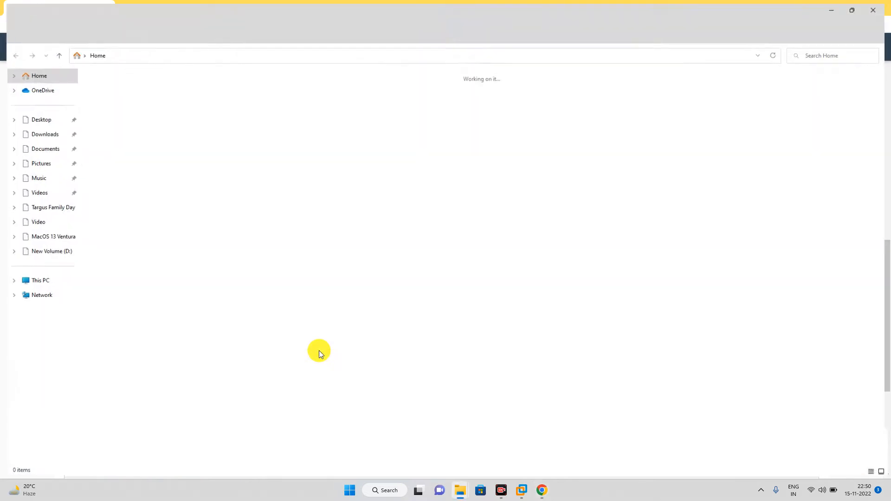
key(super+r)
click(879, 5)
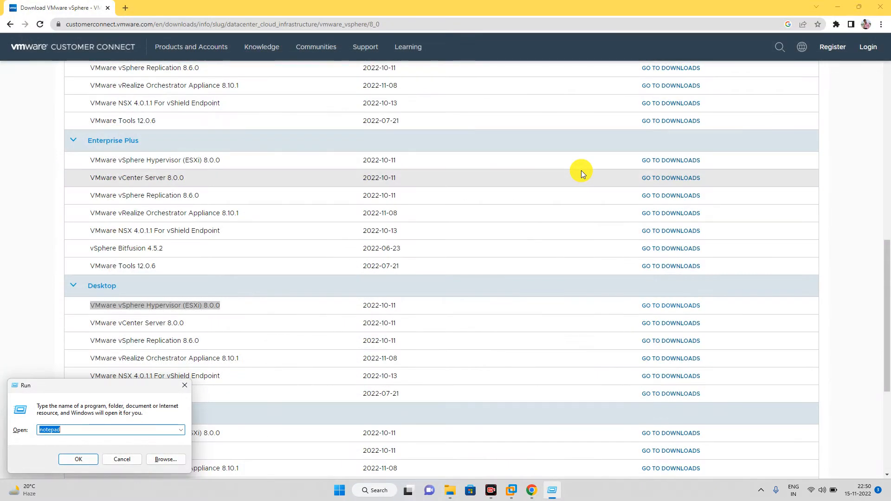
text(ms)
key(Up)
key(Up)
key(Return)
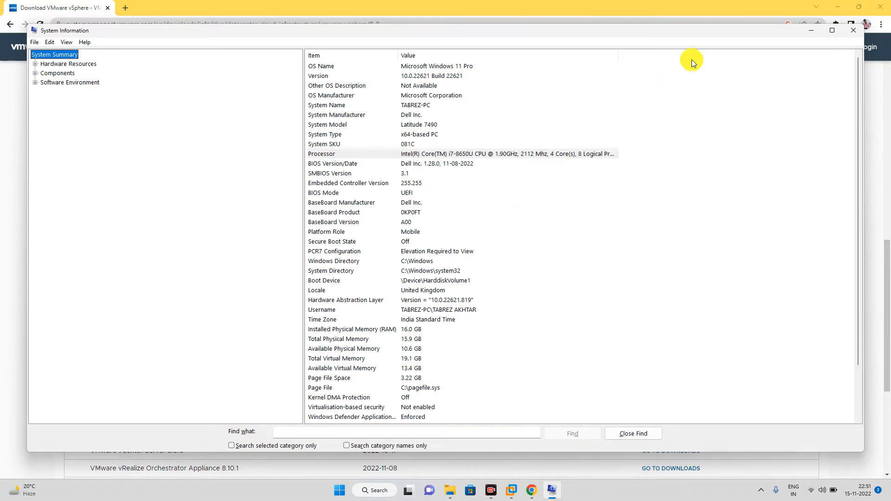
click(812, 30)
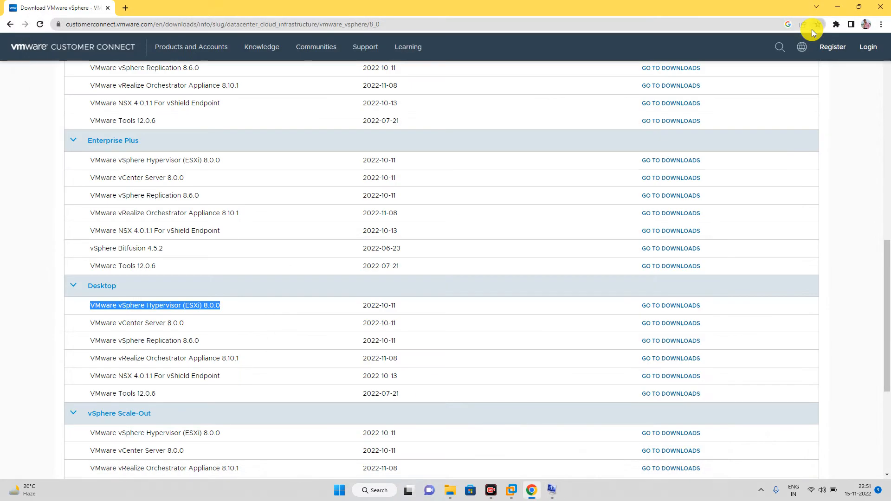
Step: Go back to the Google results and reopen the Download VMware vSphere page at the Desktop section
click(239, 306)
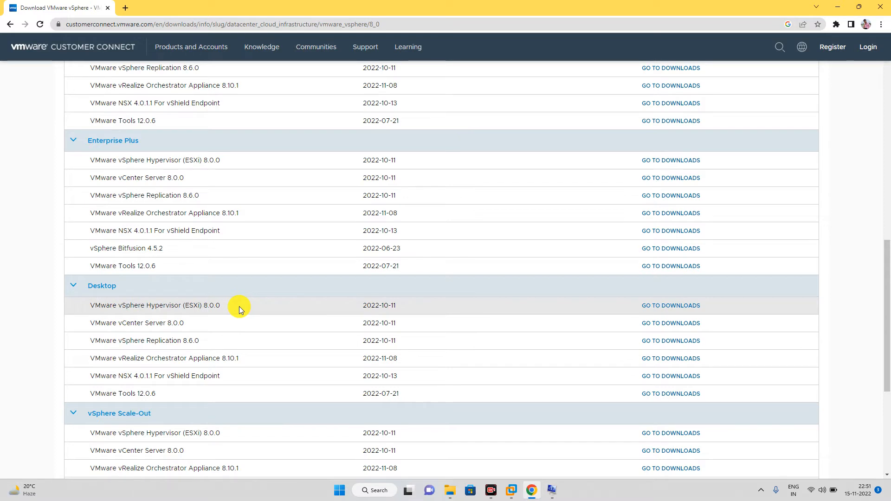
click(9, 24)
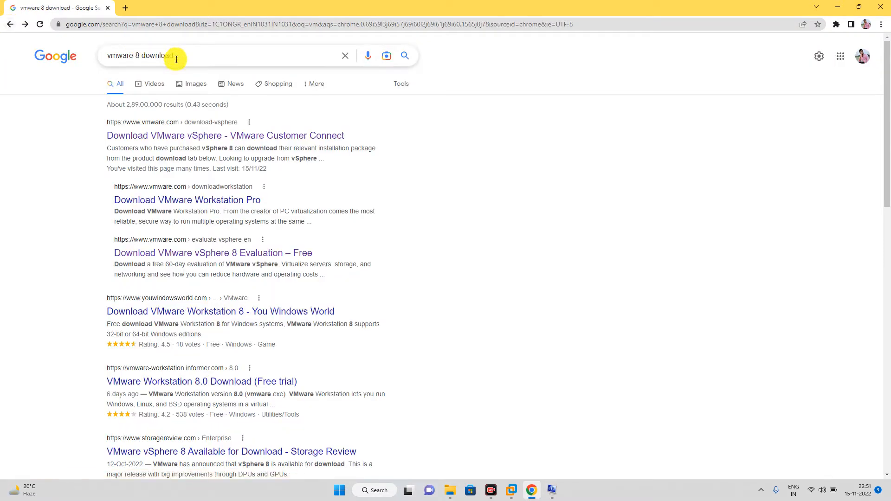
click(145, 138)
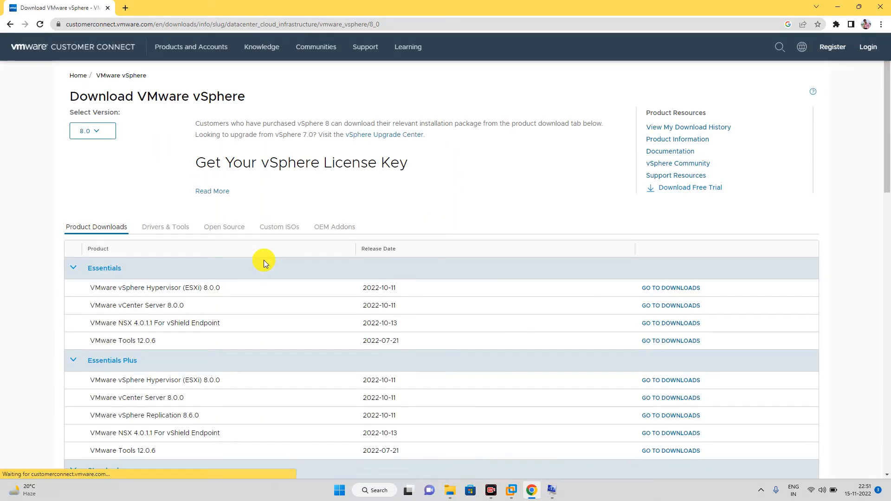
scroll(264, 260, down, 13)
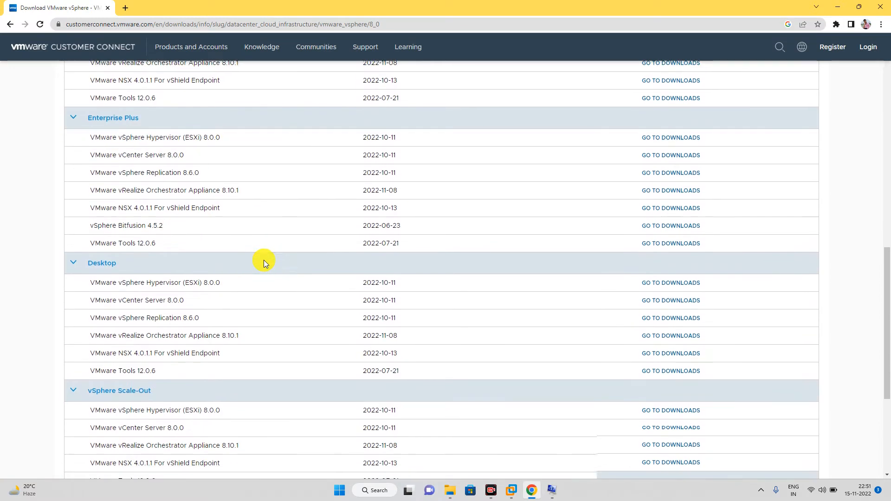
scroll(264, 260, down, 2)
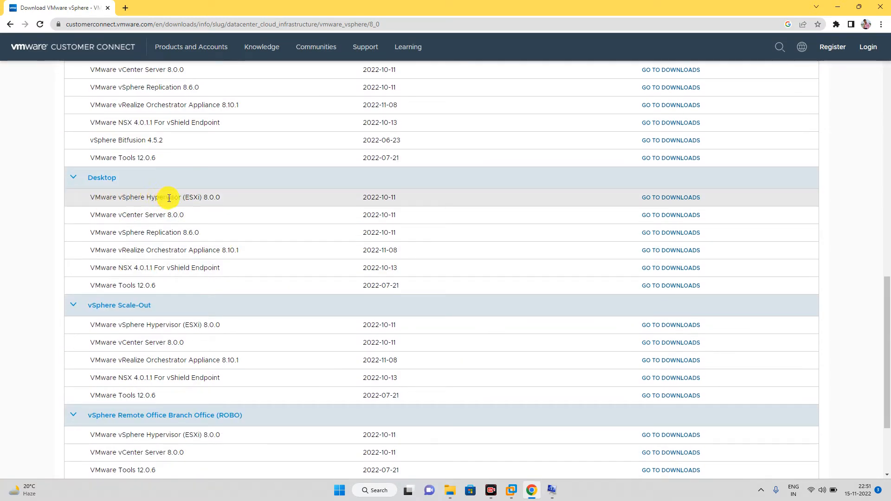
Step: Open the Desktop ESXi 8.0.0 downloads and request the 619.13 MB ESXi ISO image
click(668, 196)
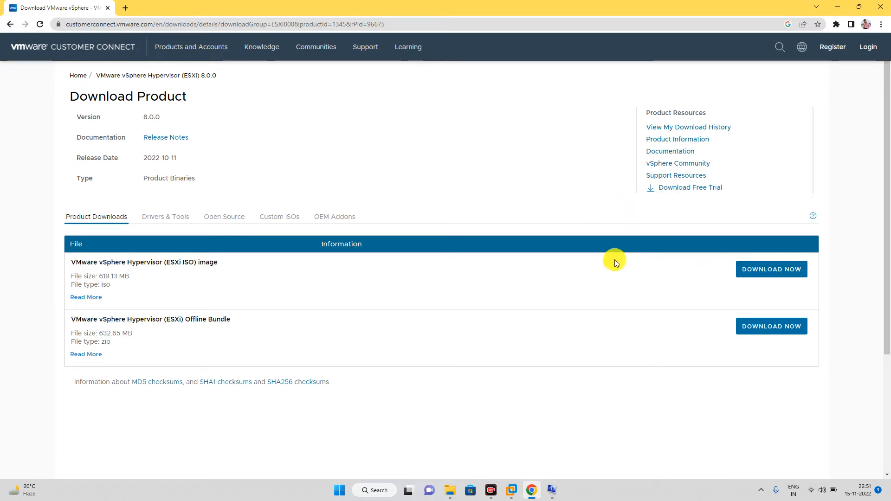
triple_click(68, 261)
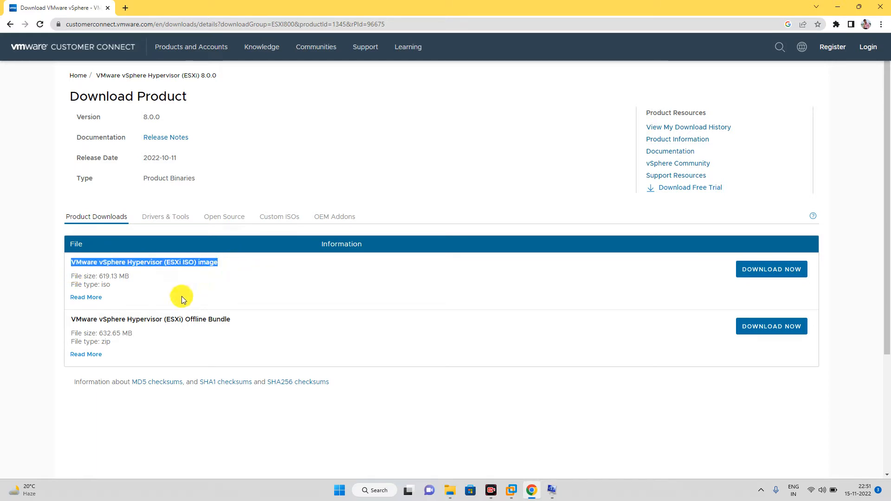
click(198, 287)
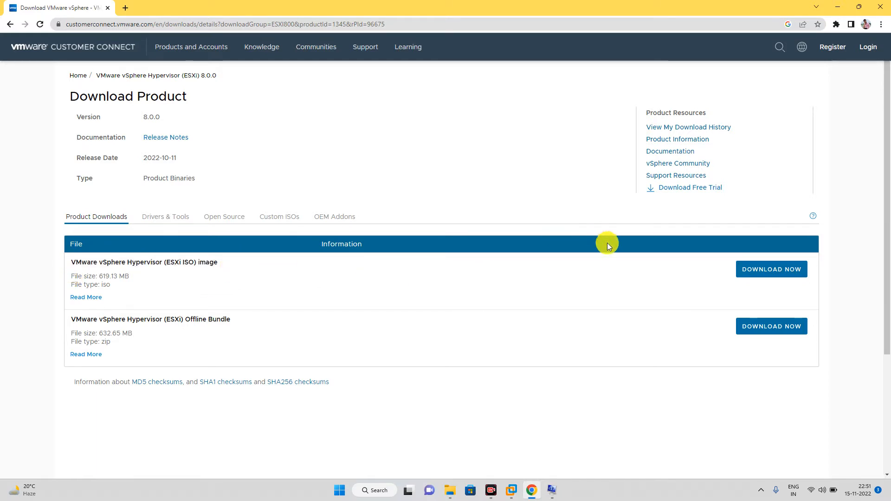
click(785, 272)
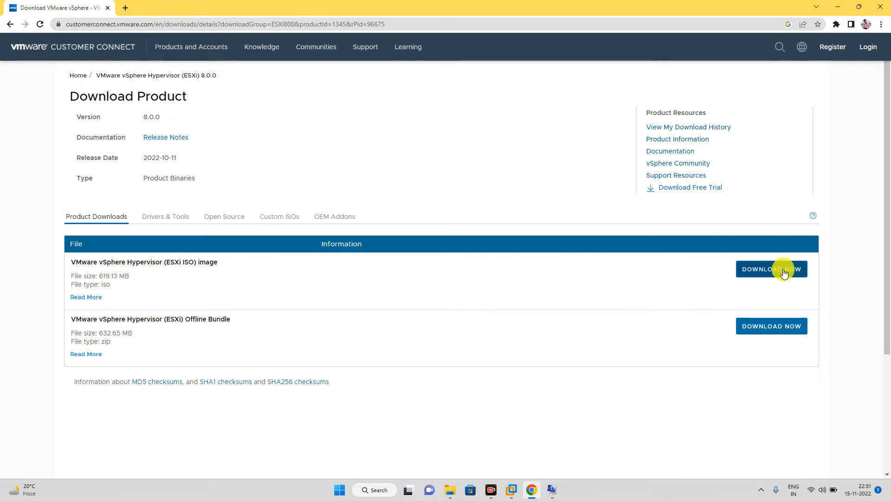
click(785, 273)
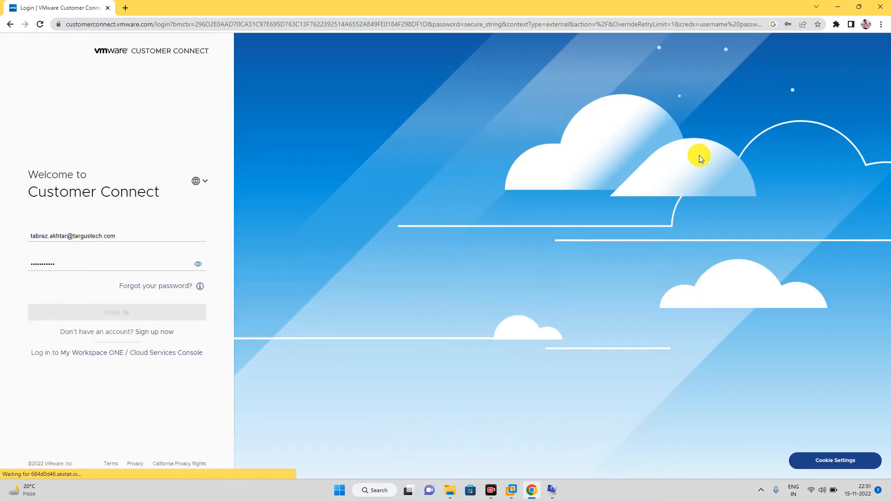
Step: Sign in with the saved account credentials and dismiss Chrome's saved-passwords warning
click(73, 259)
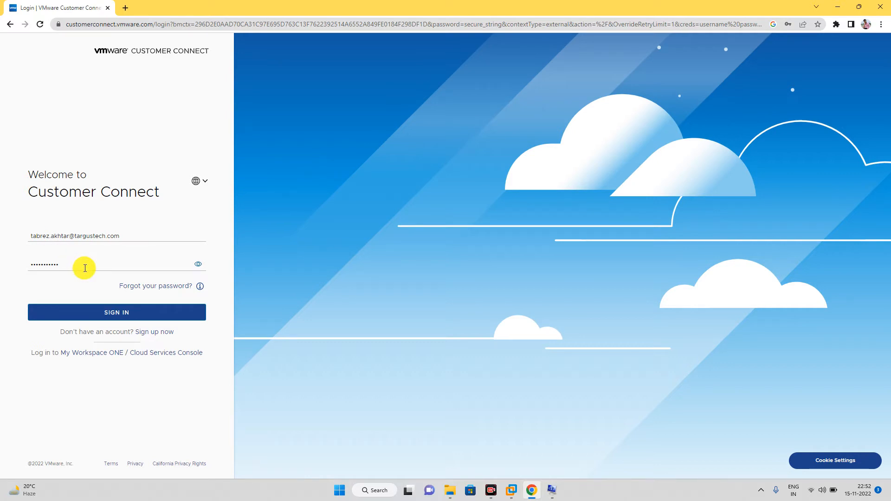
click(91, 309)
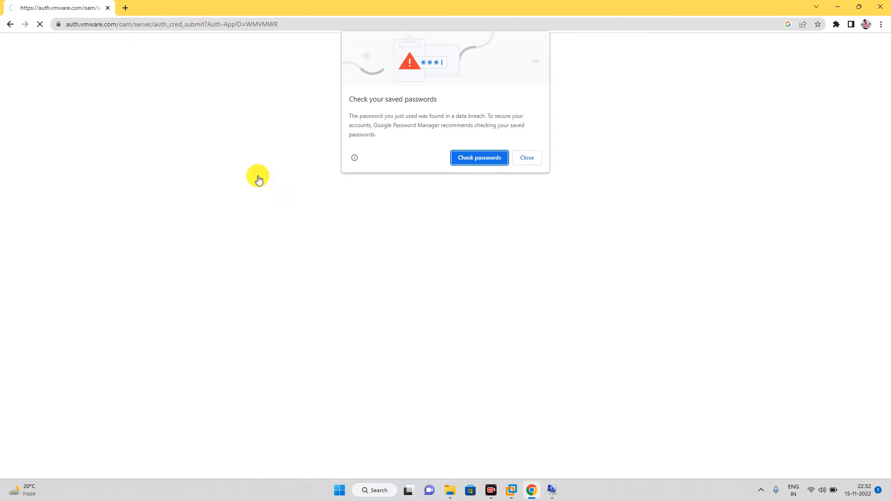
click(519, 158)
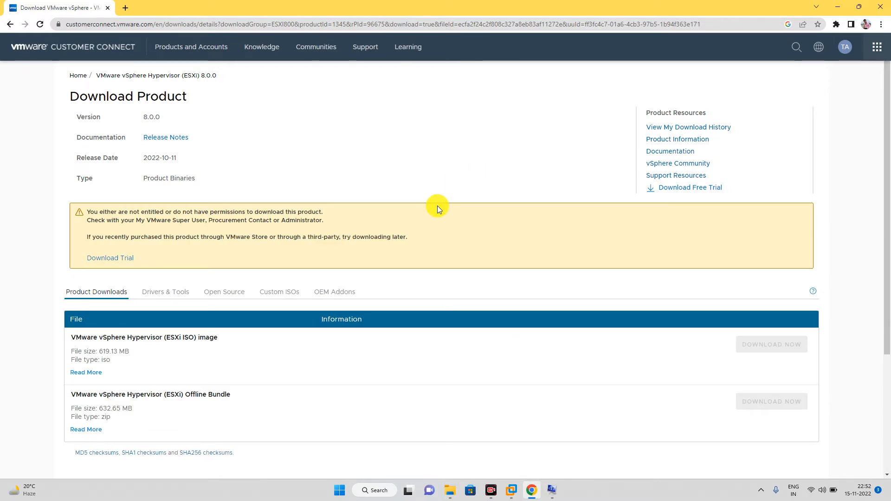
Step: Highlight the missing-permission warning and follow the Download Trial link to the vSphere 8 evaluation center
scroll(437, 205, down, 1)
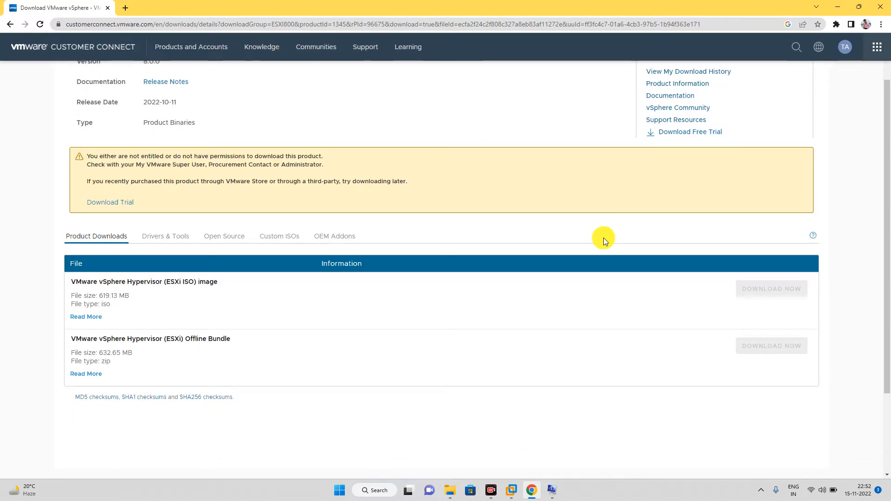
drag(80, 179, 407, 177)
drag(325, 165, 188, 165)
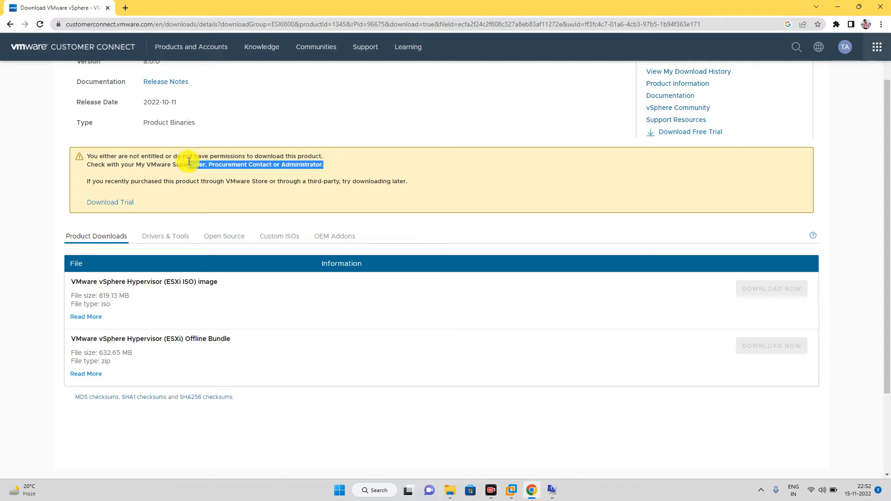
click(104, 206)
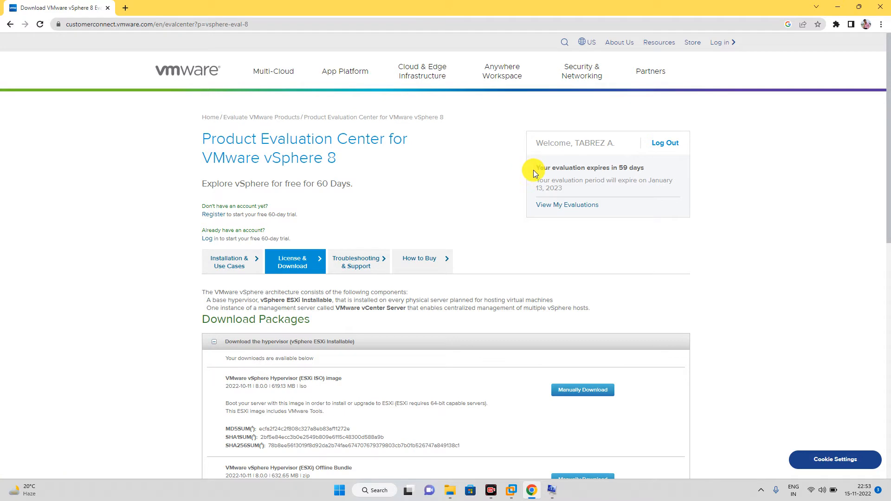
Step: Manually download the ESXi 8.0 trial ISO, cancel it in Chrome, and close the browser
drag(540, 168, 682, 165)
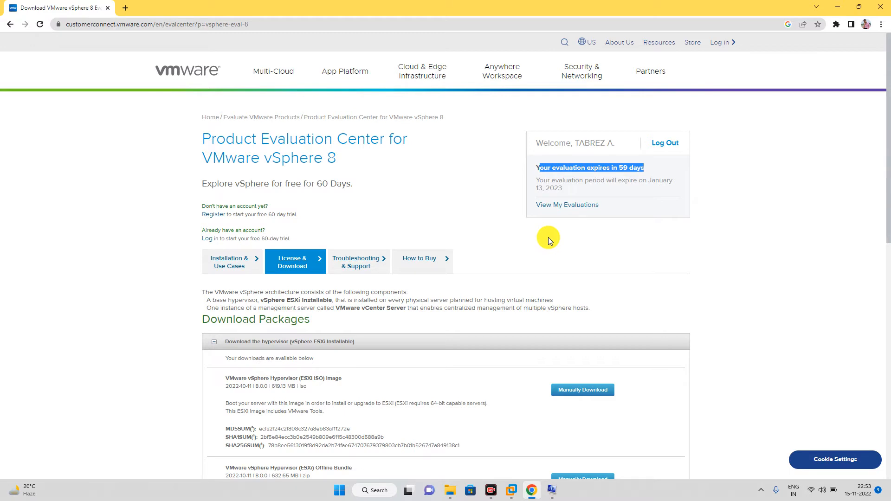
scroll(548, 238, down, 1)
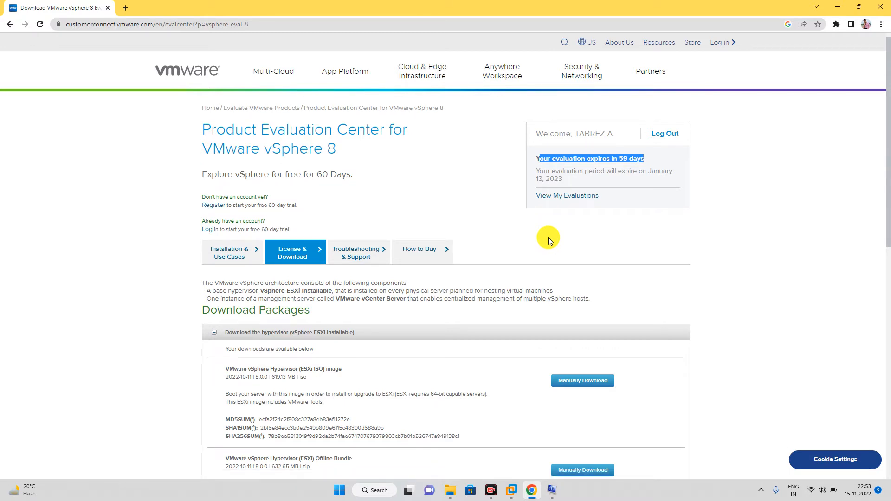
scroll(548, 238, down, 2)
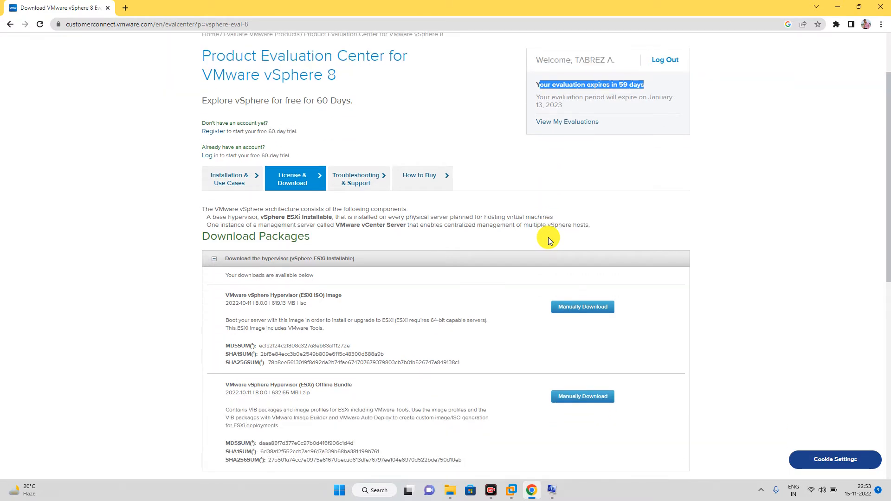
click(567, 310)
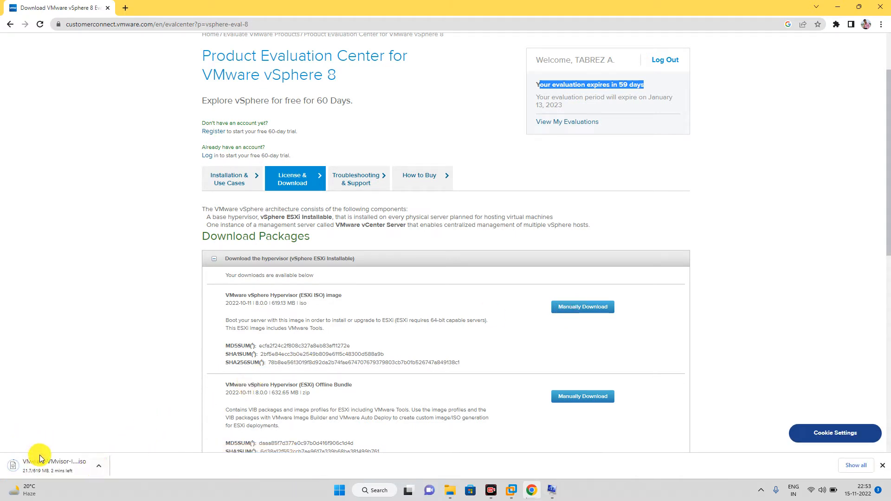
click(100, 464)
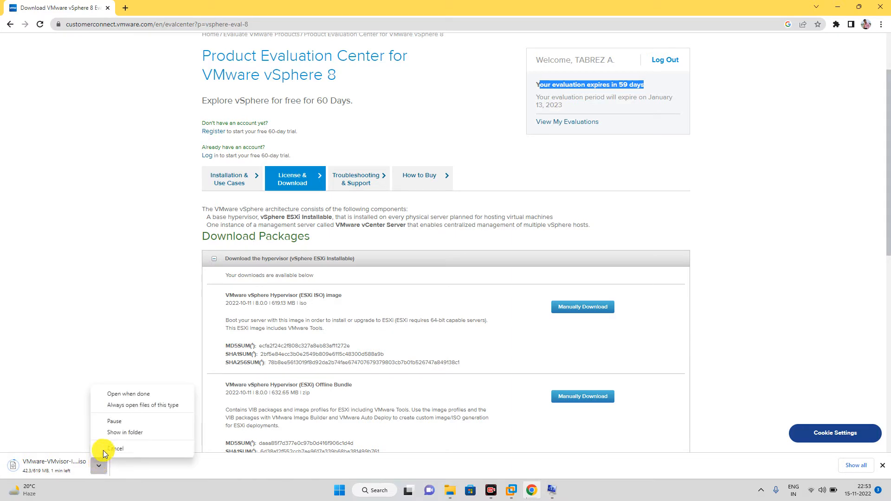
click(126, 449)
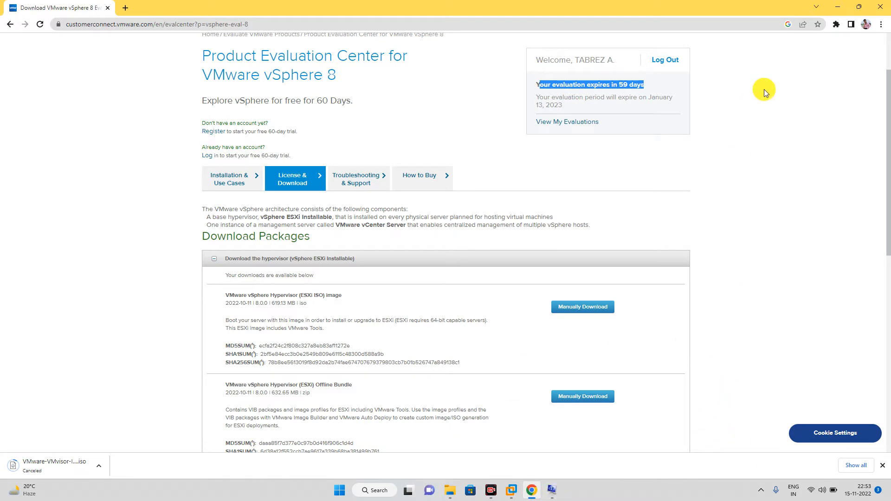
click(882, 6)
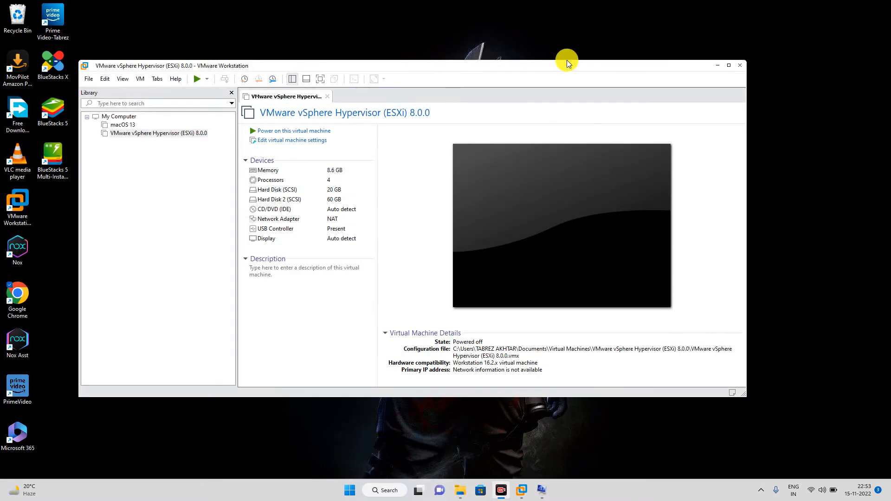
Step: Delete the old ESXi 8.0.0 virtual machine from disk via Manage > Delete from Disk
drag(552, 69, 592, 69)
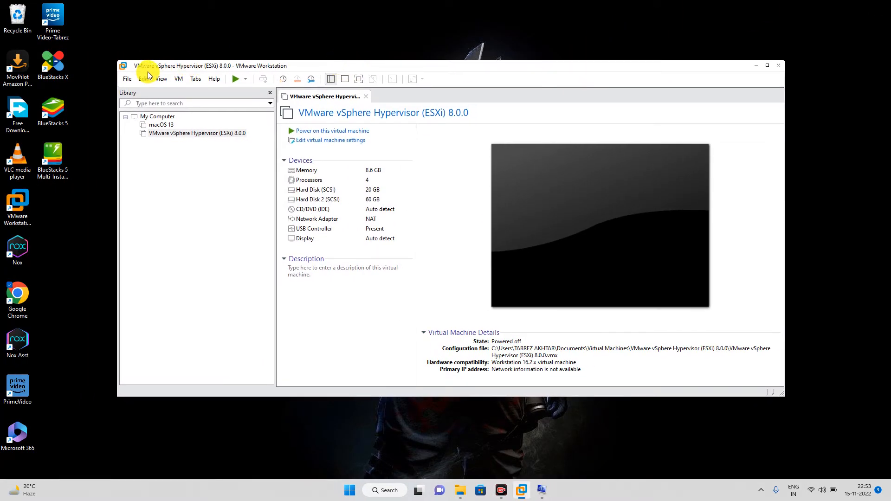
drag(135, 68, 169, 73)
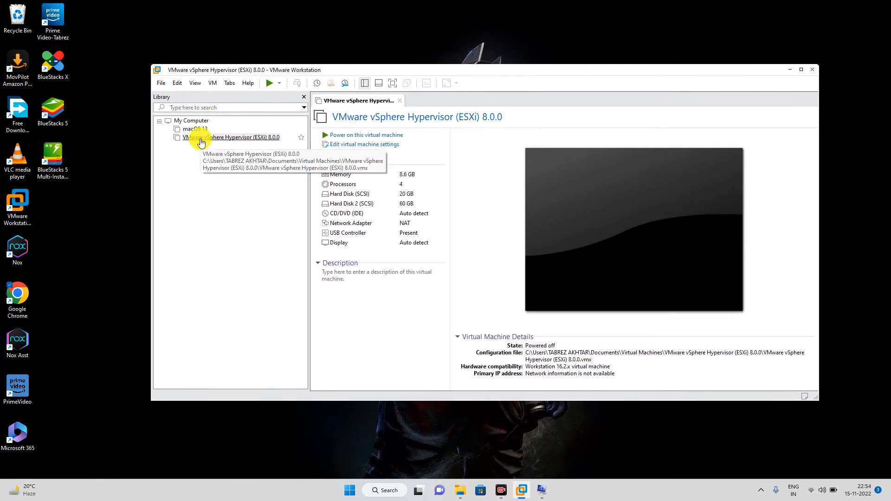
drag(215, 73, 149, 81)
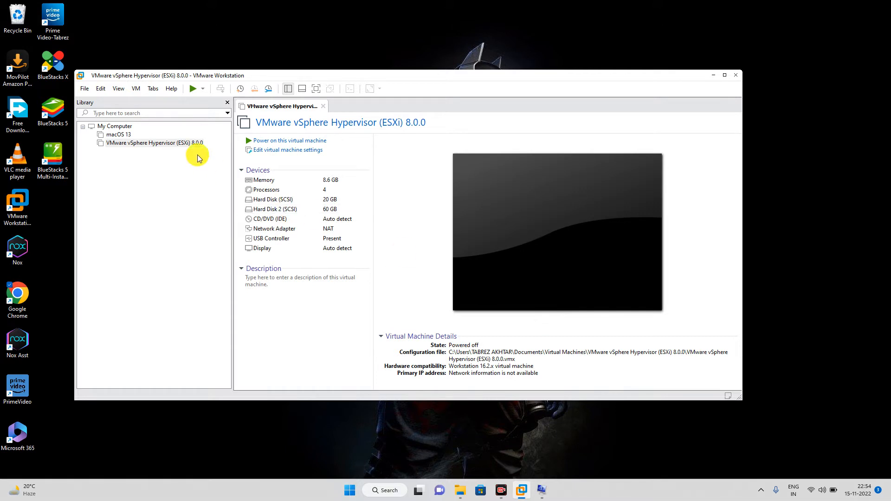
right_click(165, 143)
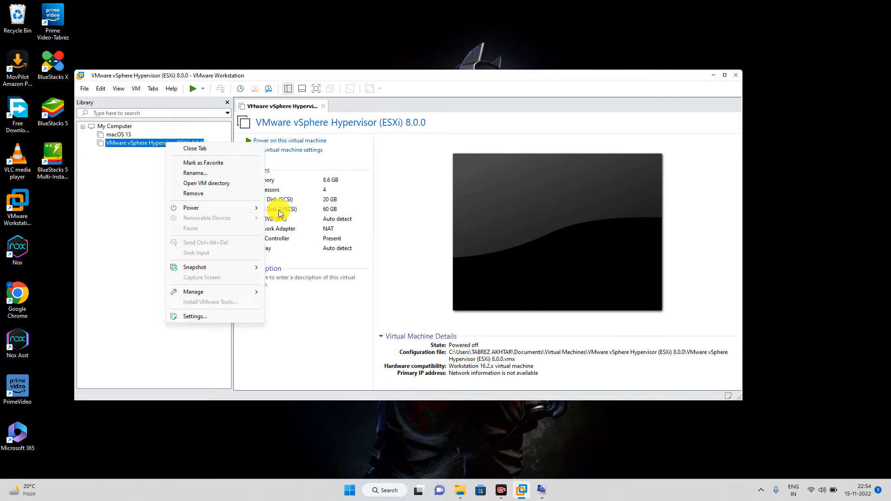
mouse_move(224, 293)
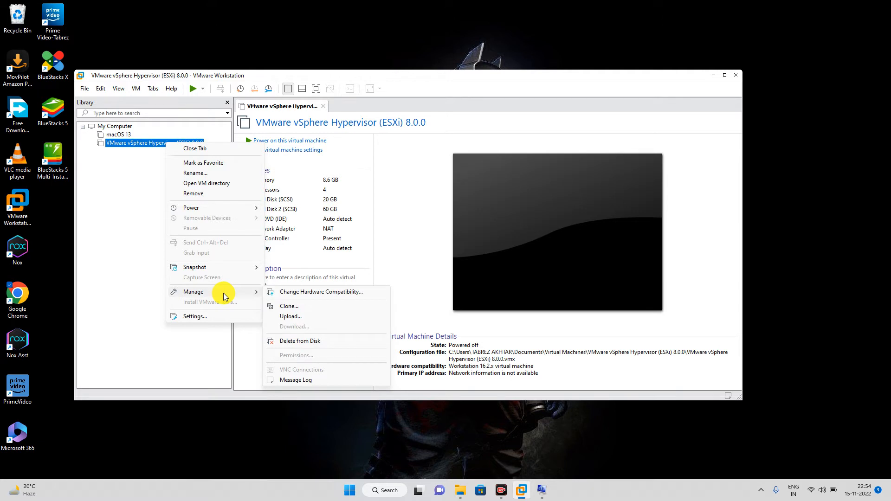
click(303, 341)
click(421, 265)
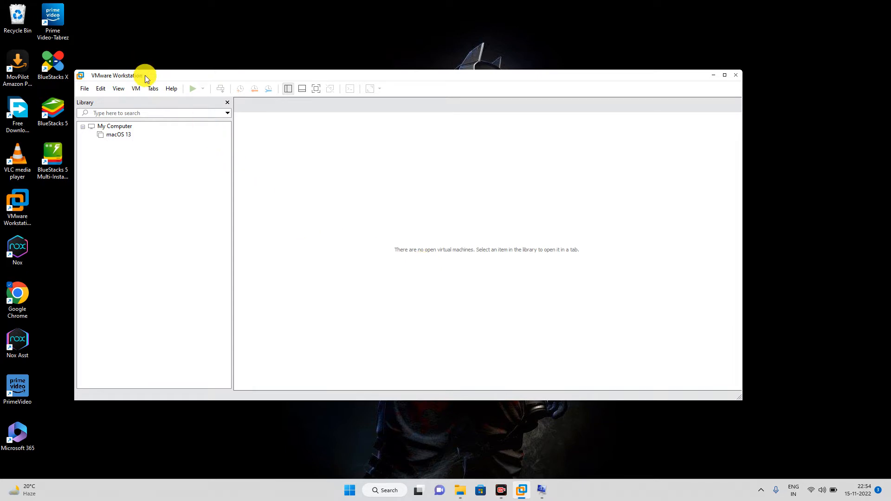
Step: Start a new virtual machine with the Typical configuration
click(84, 88)
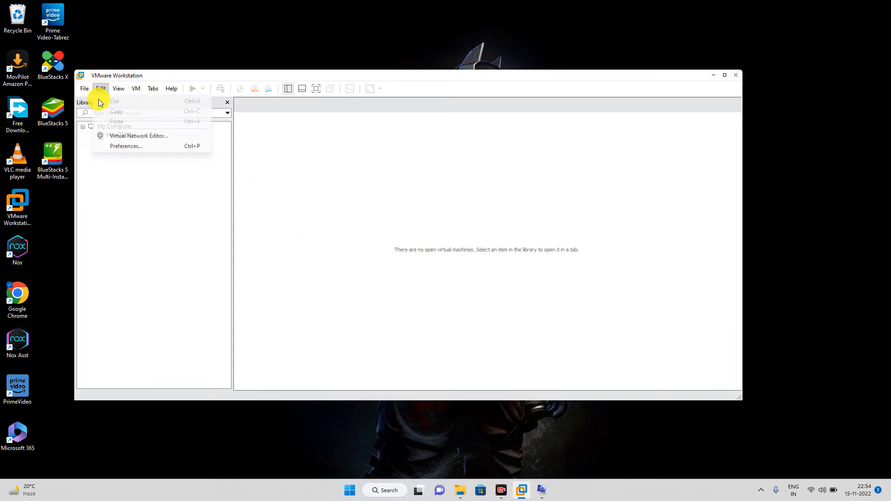
click(99, 102)
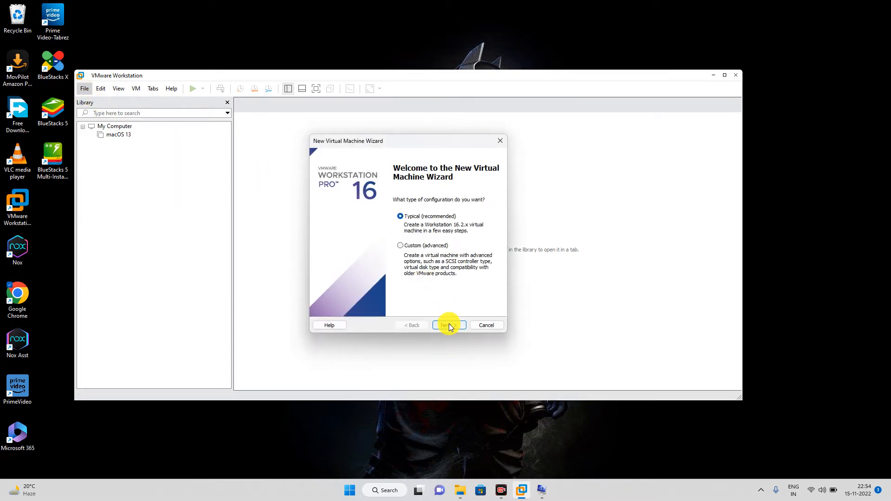
click(449, 325)
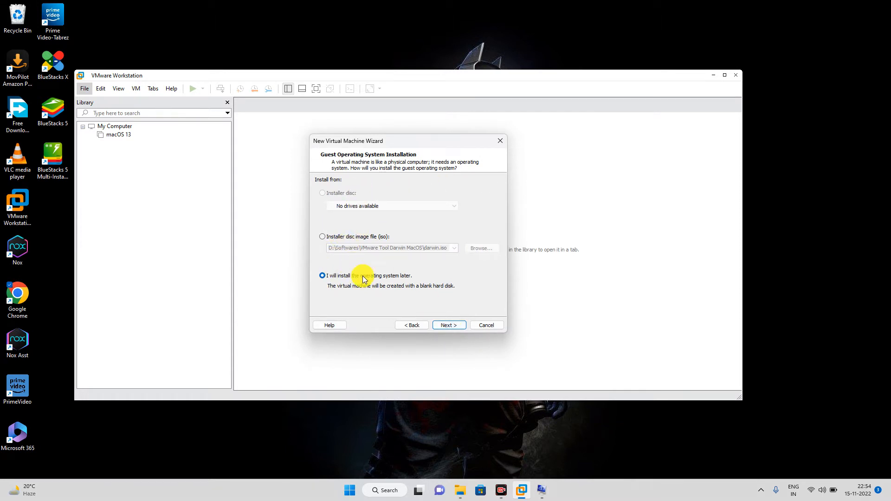
Step: Choose the ESXi 8.0.0 installer ISO from the Documents folder as the installation source
click(340, 238)
click(478, 248)
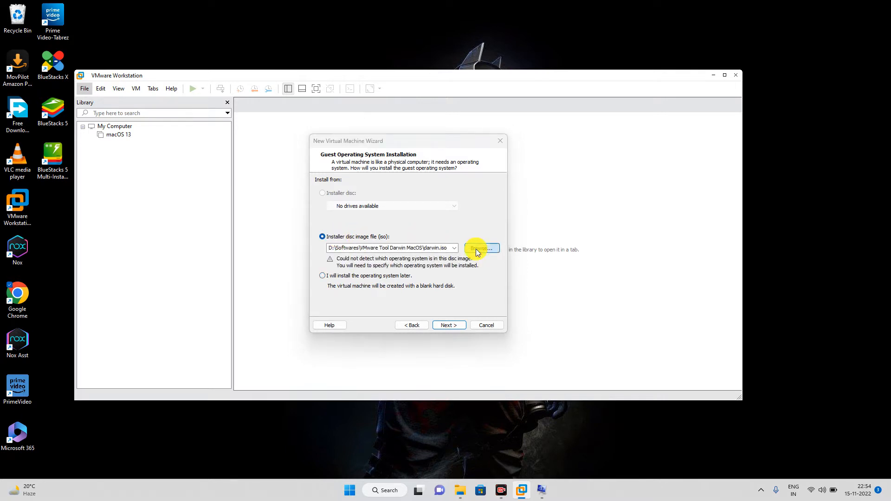
click(351, 274)
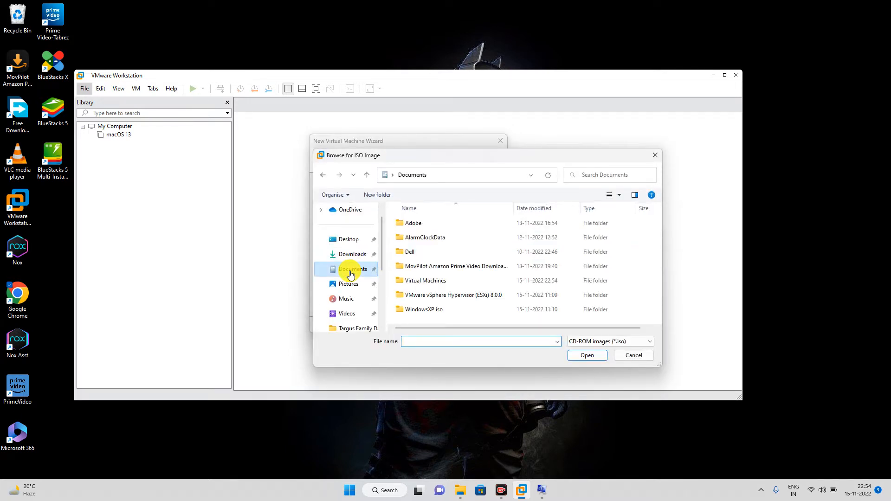
click(430, 296)
click(430, 297)
key(ctrl+c)
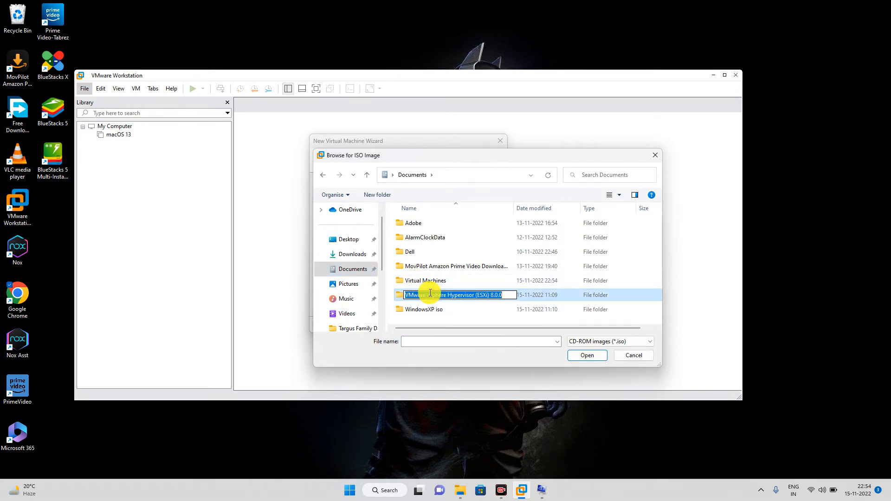
double_click(430, 295)
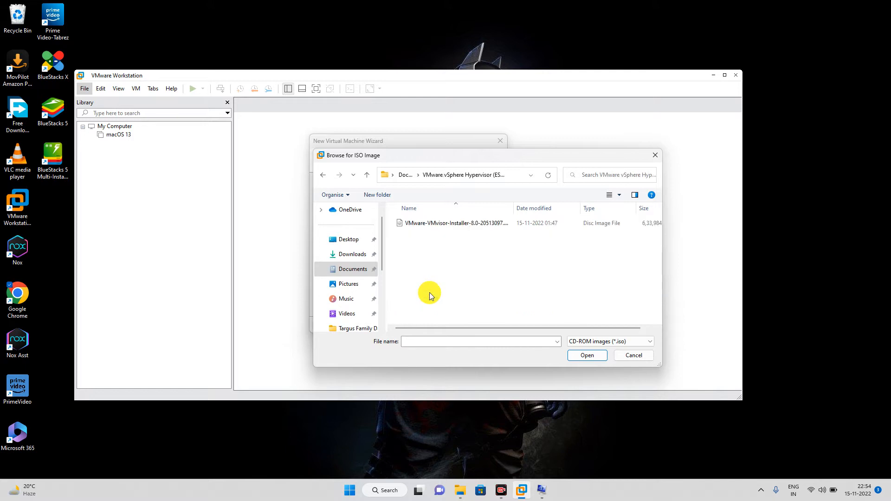
double_click(441, 224)
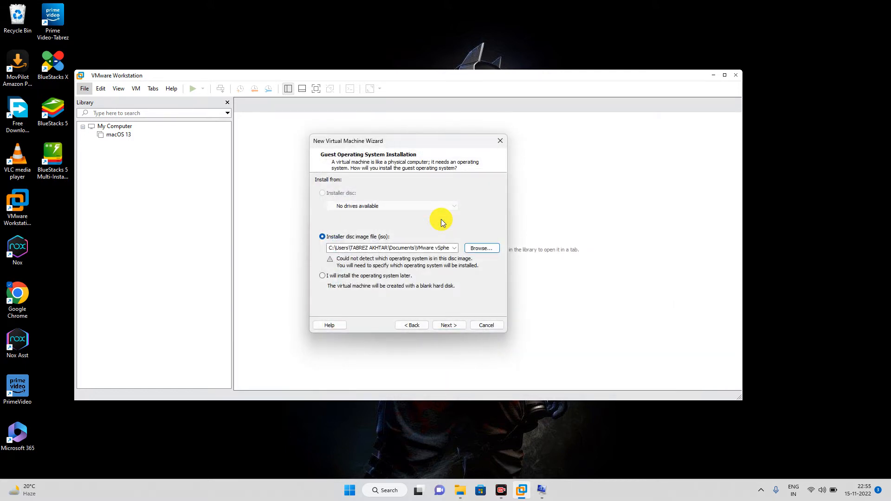
click(448, 325)
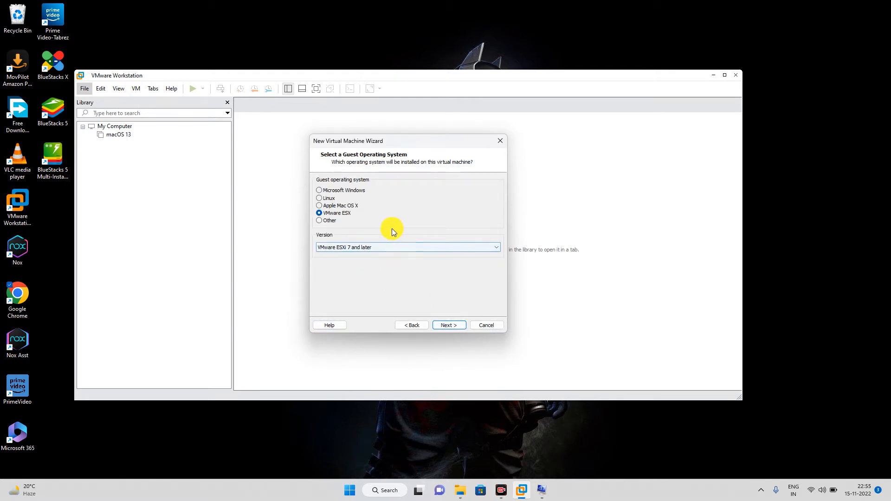
Step: Set the guest to VMware ESX, version VMware ESXi 7 and later, and continue to naming
drag(382, 141, 365, 139)
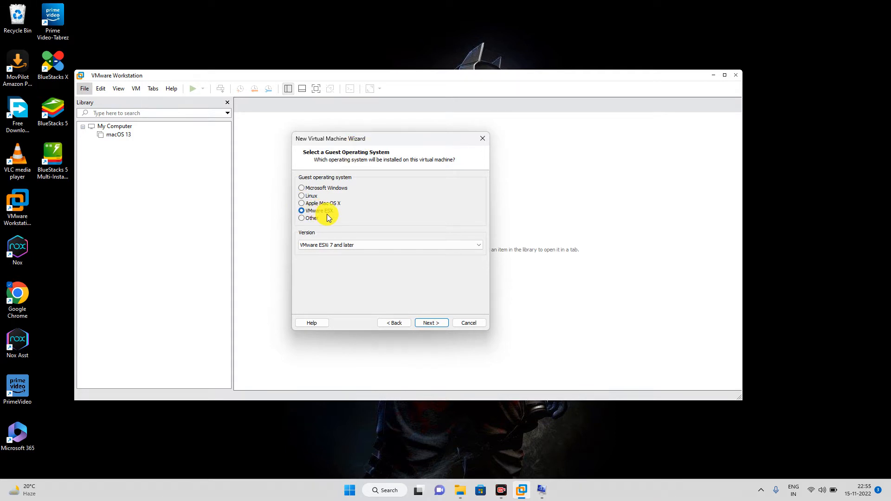
click(324, 246)
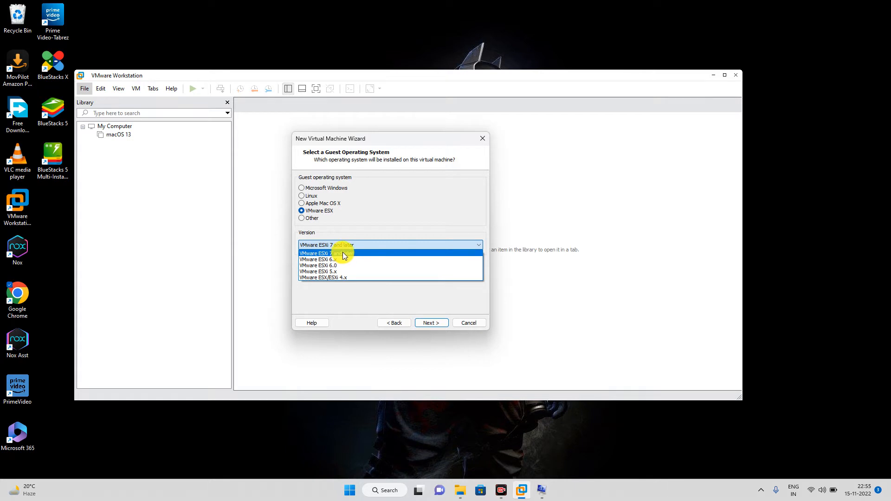
click(344, 254)
click(334, 245)
click(344, 253)
click(432, 323)
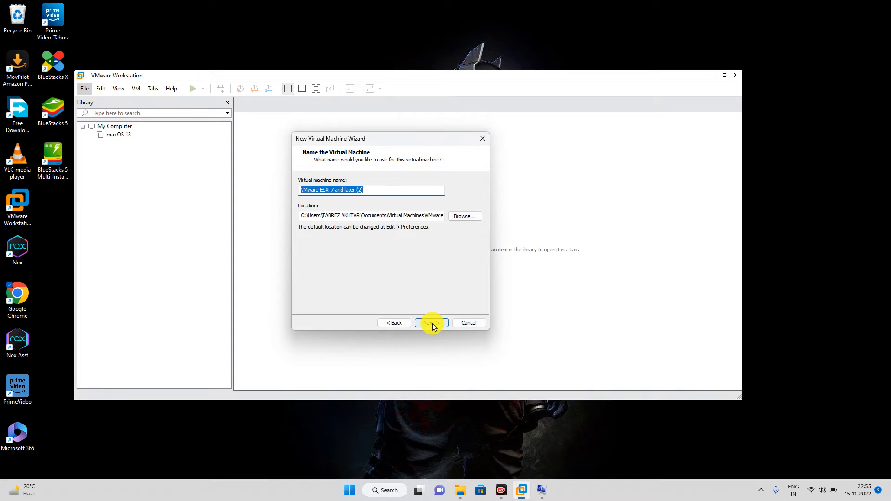
Step: Name the machine 'VMware vSphere Hypervisor (ESXi) 8' and end its location path with that folder
key(ctrl+v)
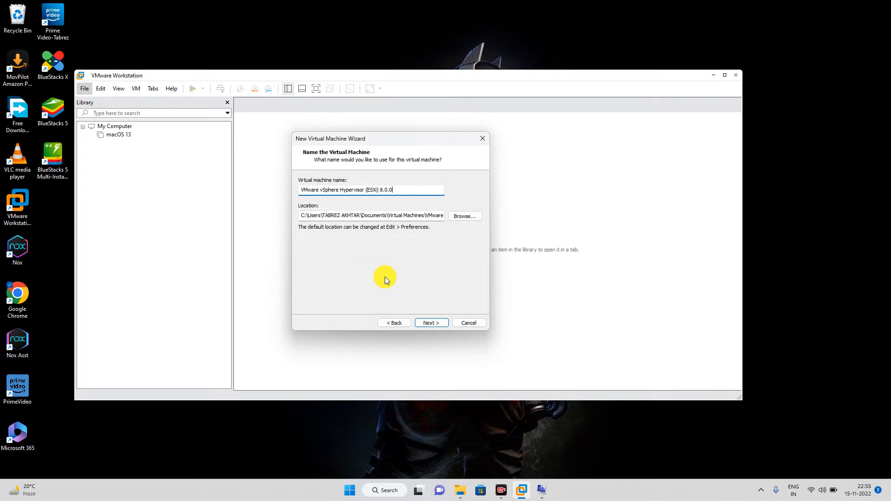
key(BackSpace)
key(BackSpace)
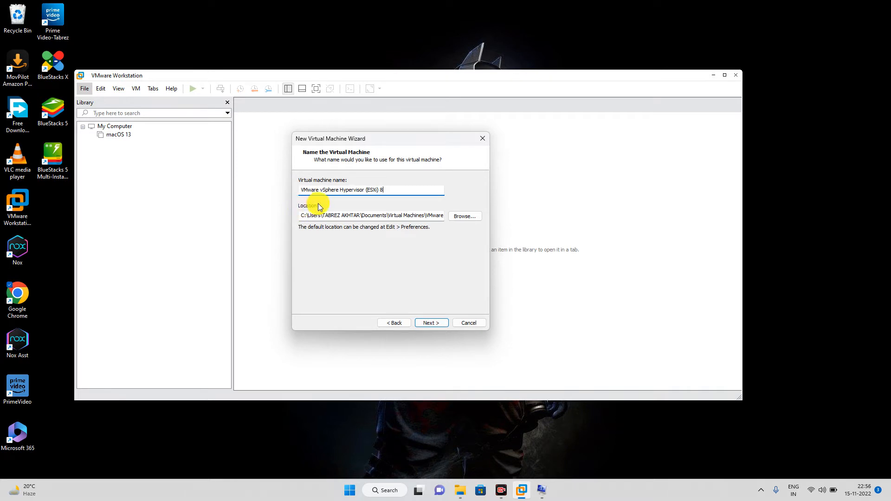
click(306, 216)
drag(306, 216, 445, 217)
key(BackSpace)
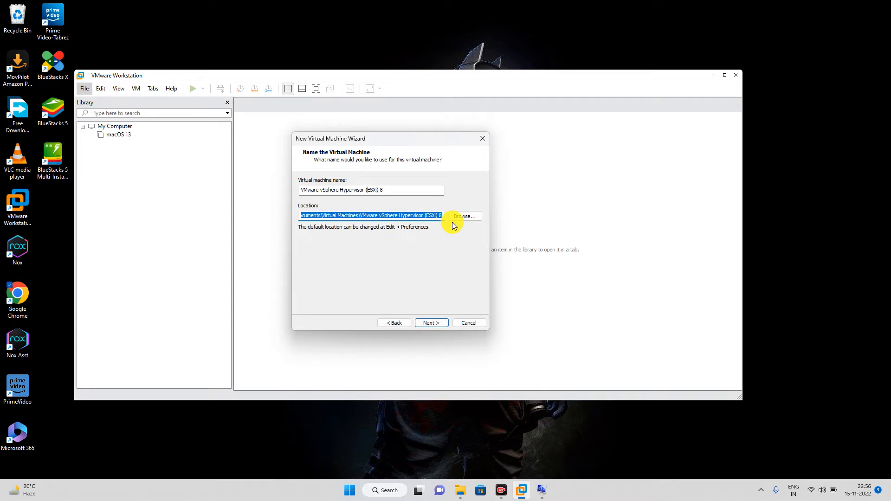
click(375, 216)
drag(375, 216, 455, 225)
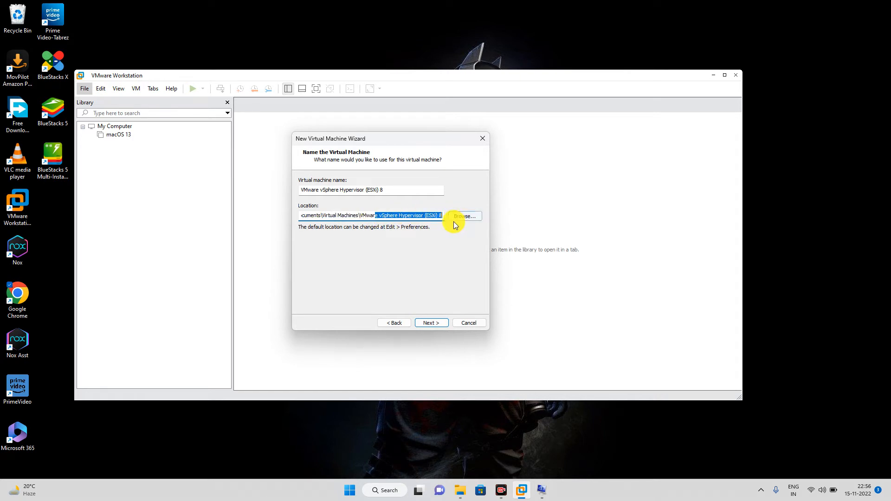
click(421, 324)
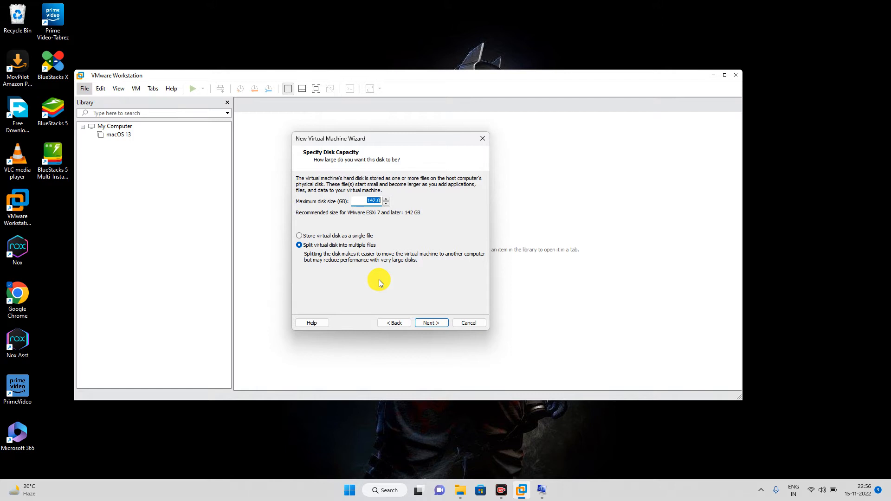
Step: Set the maximum disk size to 20 GB stored as a single file, then customize hardware
text(20)
click(312, 235)
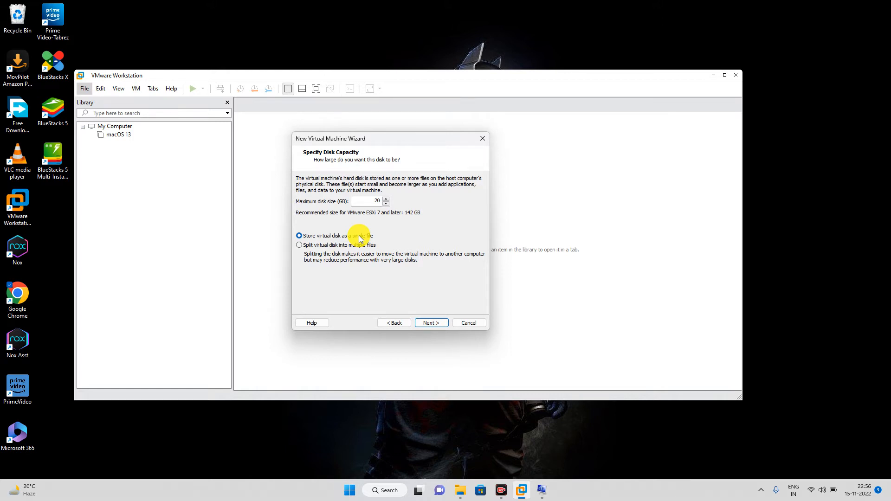
click(435, 324)
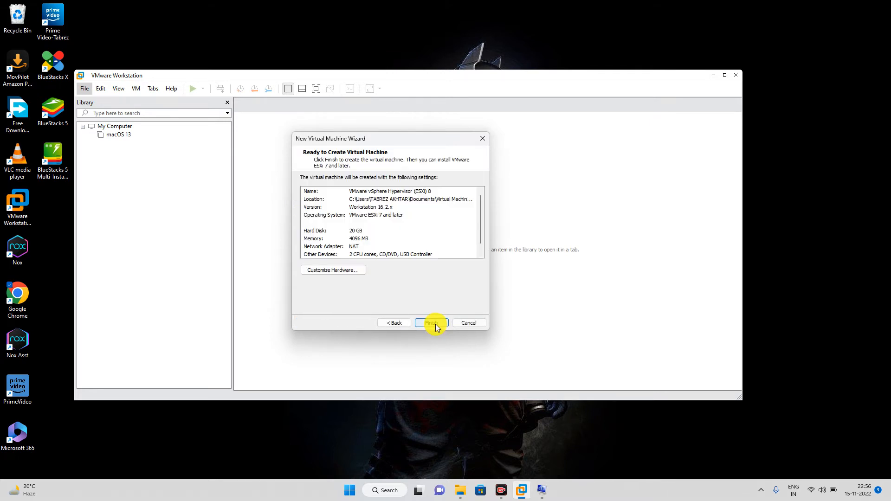
click(324, 271)
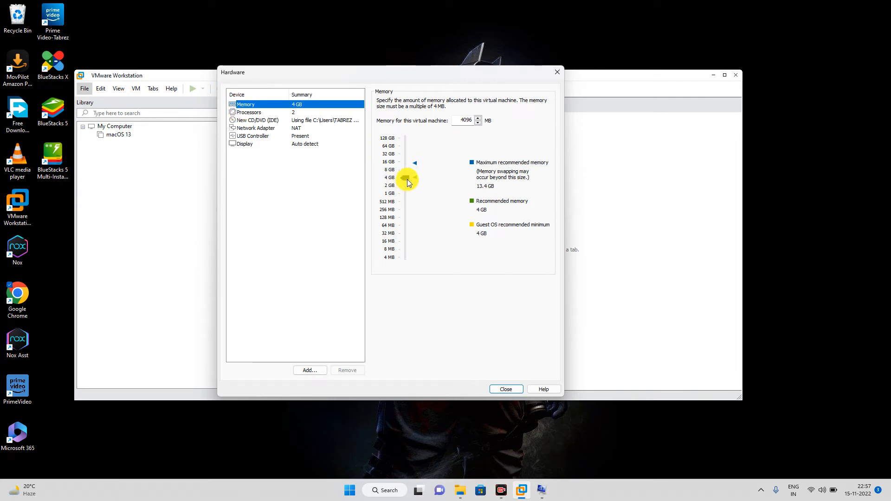
Step: Raise memory to 8 GB and set processors to 4 cores each, for 8 cores total
drag(407, 179, 402, 169)
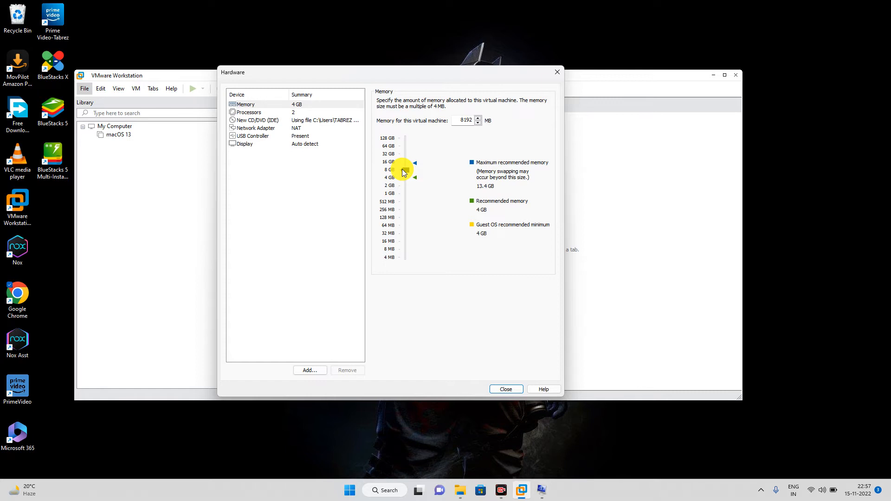
click(253, 113)
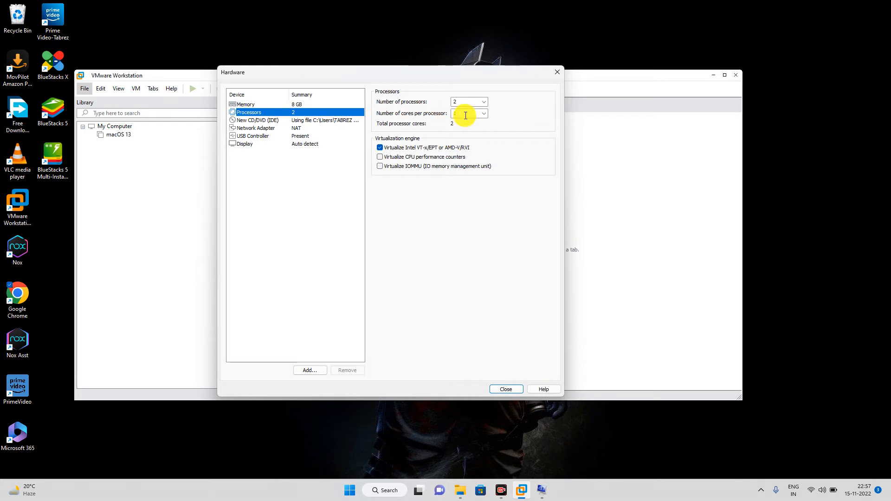
click(482, 115)
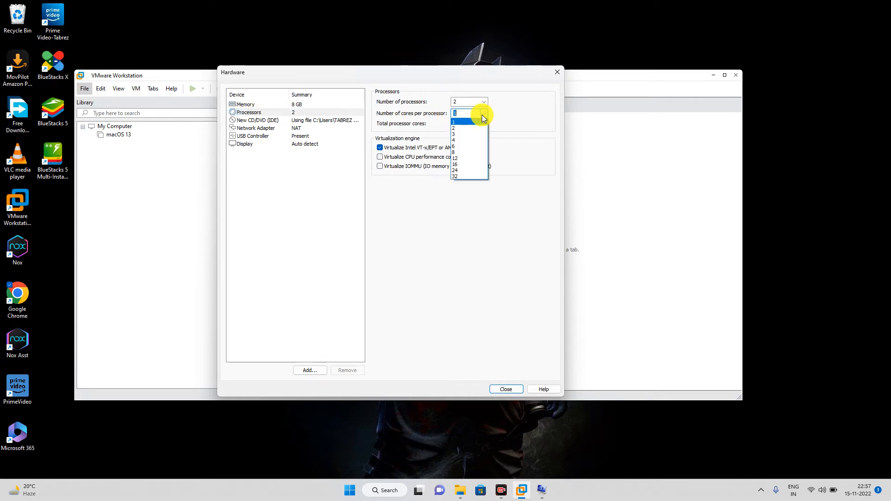
click(456, 140)
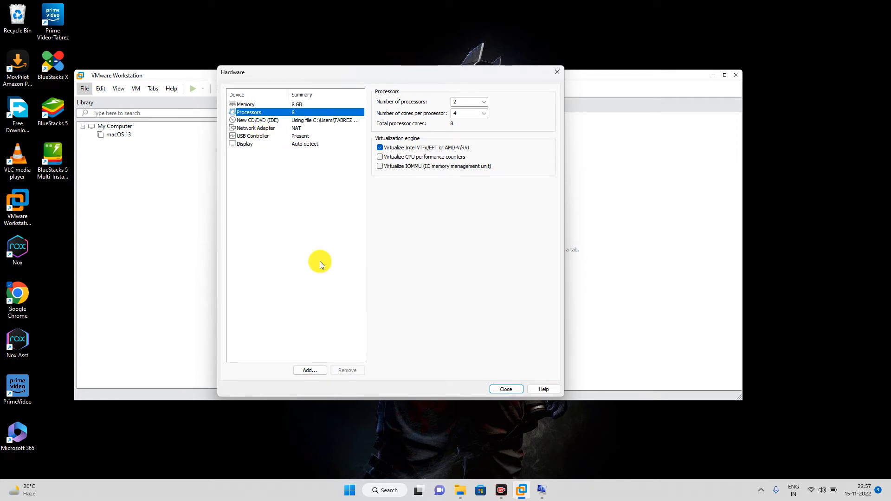
click(304, 370)
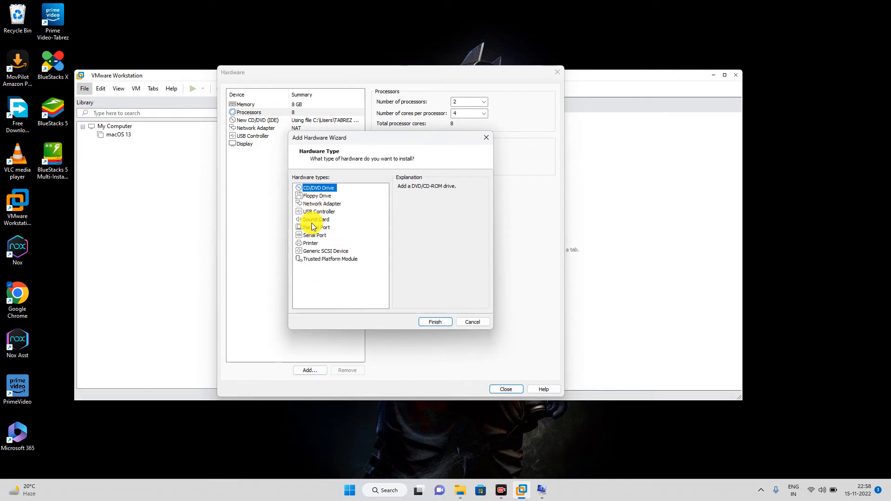
Step: Add a Generic SCSI Device to the VM's hardware
click(316, 197)
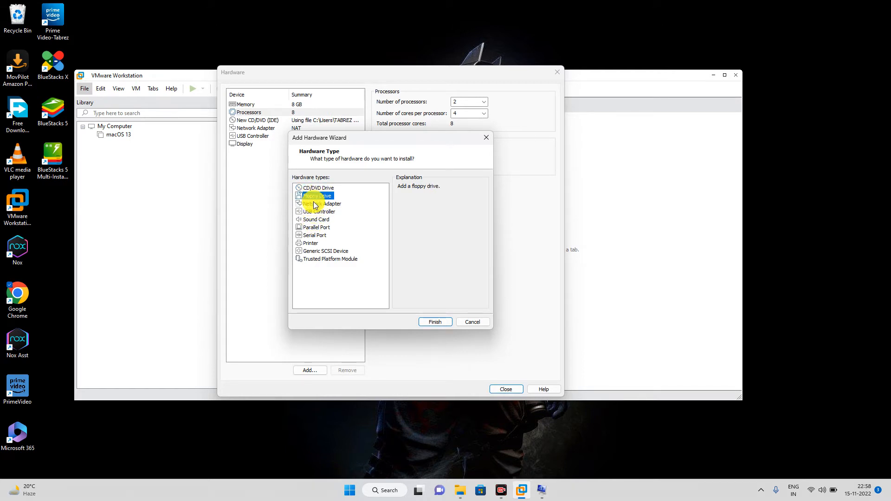
click(317, 227)
click(318, 260)
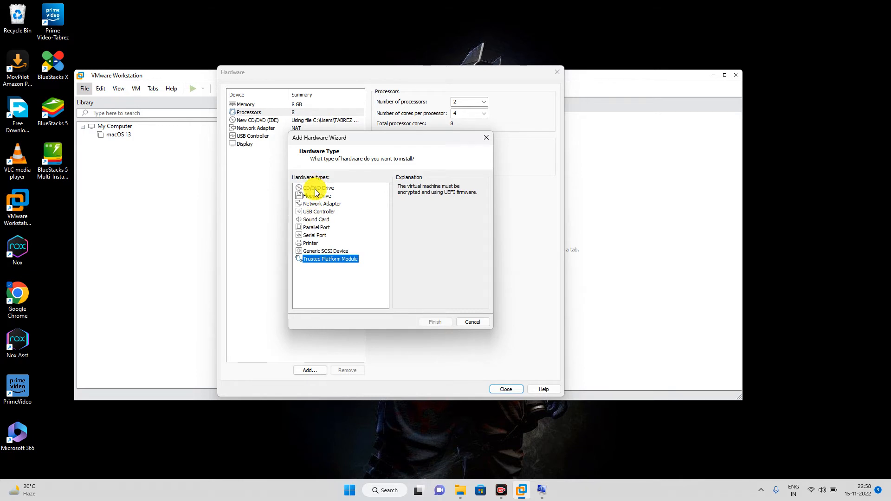
click(316, 188)
click(320, 204)
click(320, 219)
click(318, 244)
click(319, 252)
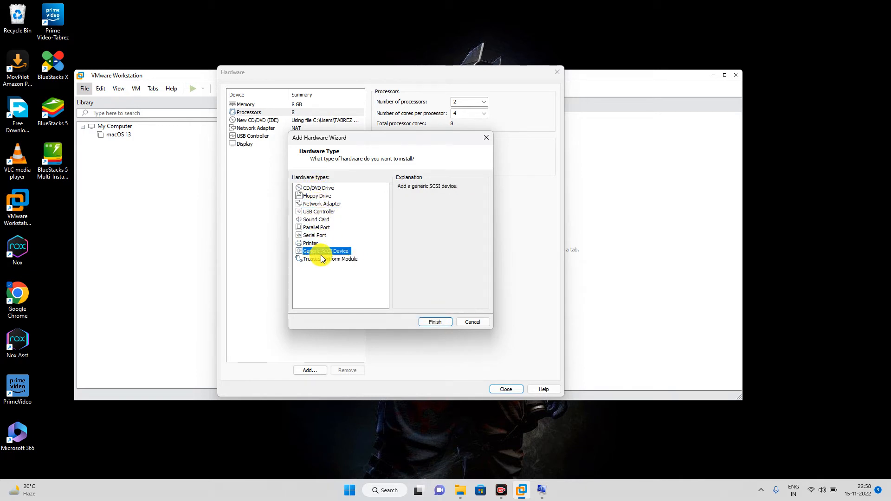
click(429, 320)
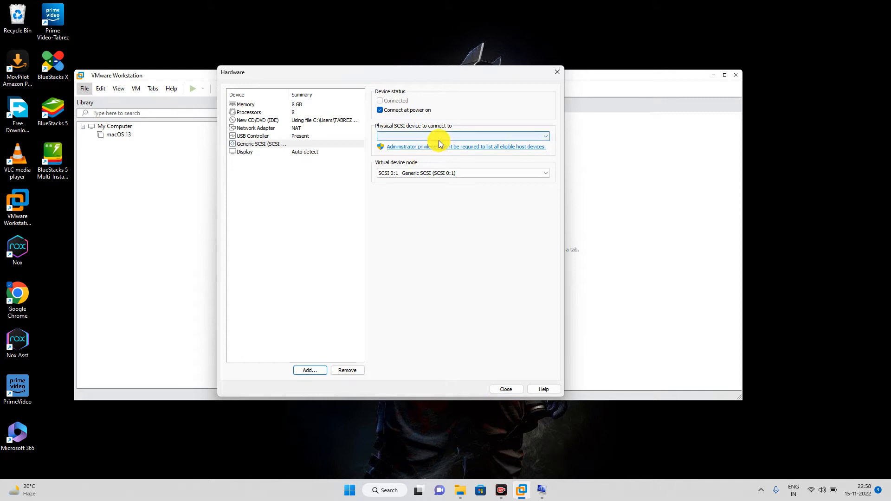
Step: Check the CD/DVD drive's ESXi installer ISO path, then create the virtual machine
click(258, 121)
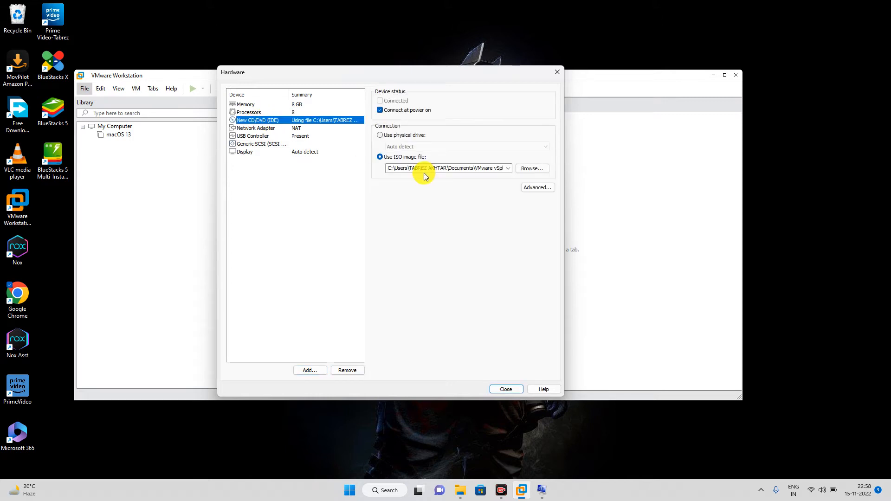
click(391, 169)
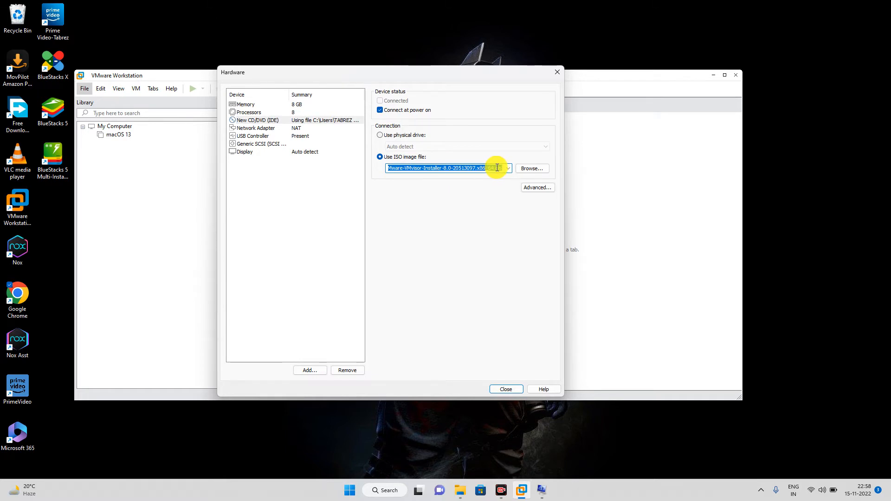
click(410, 168)
drag(411, 168, 497, 160)
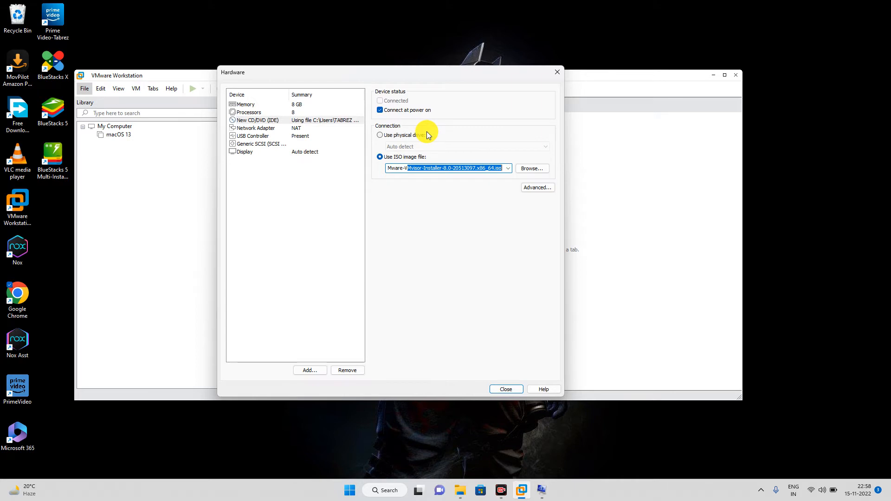
click(496, 392)
click(431, 323)
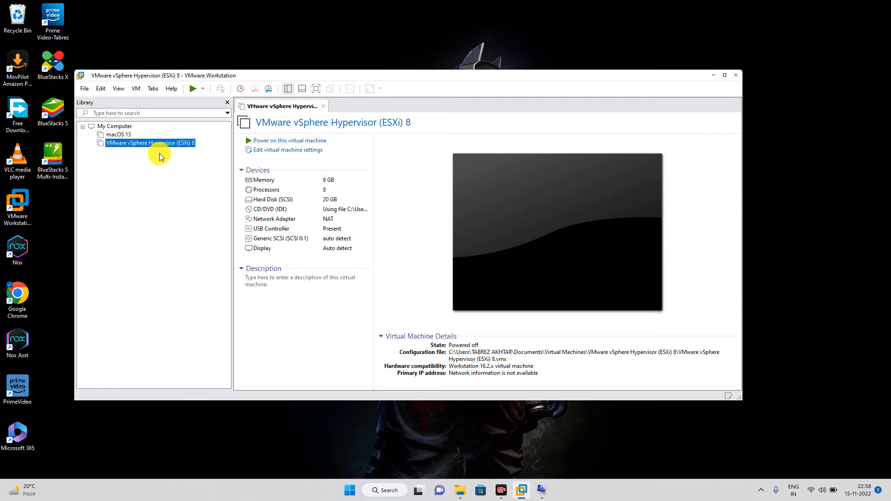
Step: Open the ESXi 8 VM's settings and review its 20 GB Hard Disk (SCSI)
click(184, 150)
click(272, 153)
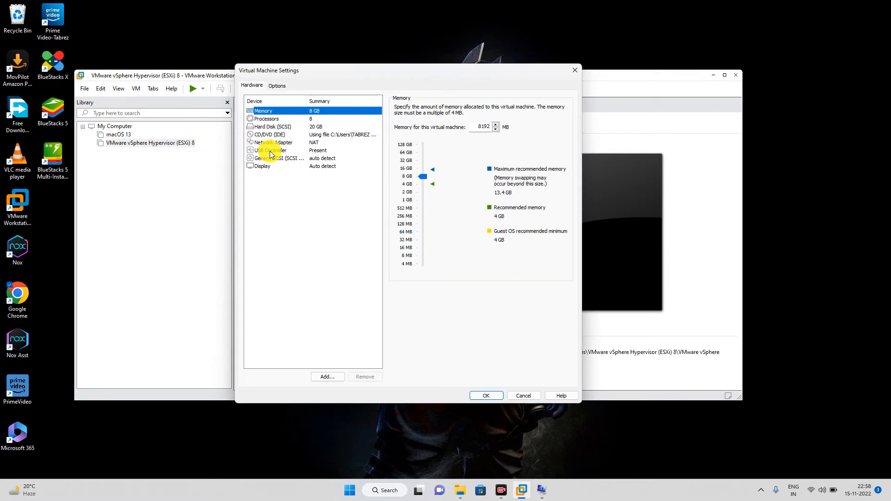
click(263, 127)
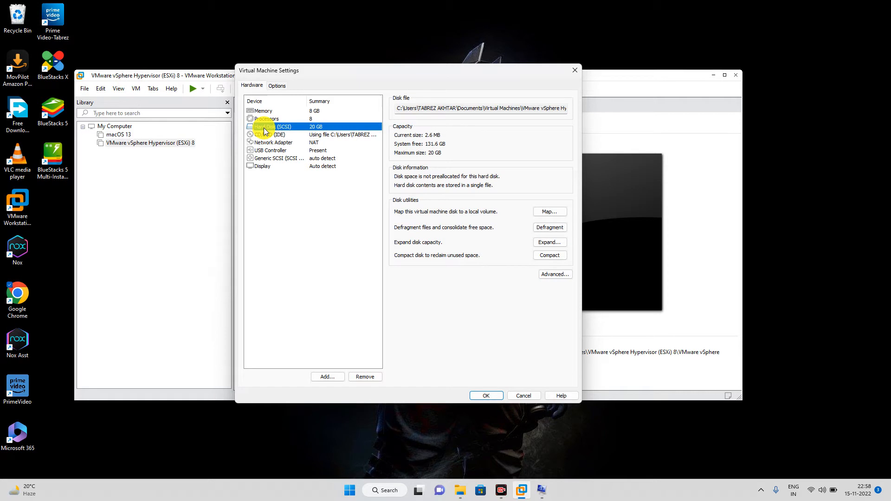
click(328, 375)
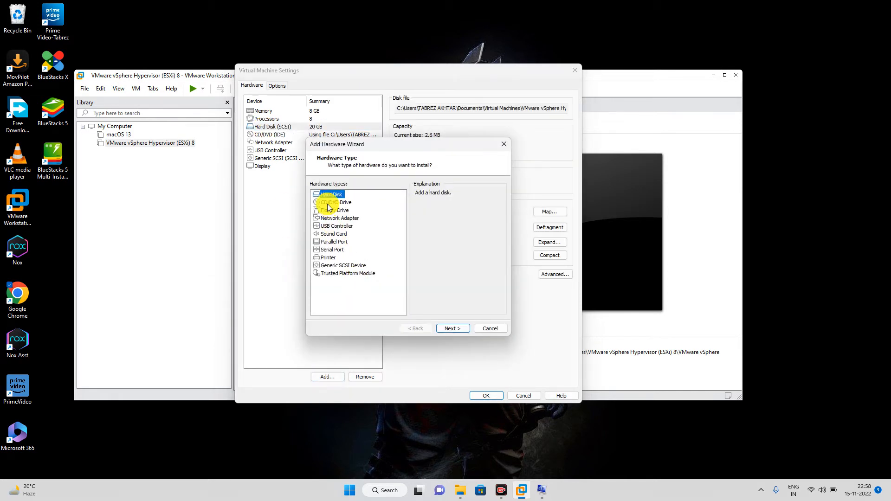
Step: Add a Hard Disk of type SCSI as a brand-new virtual disk
click(446, 329)
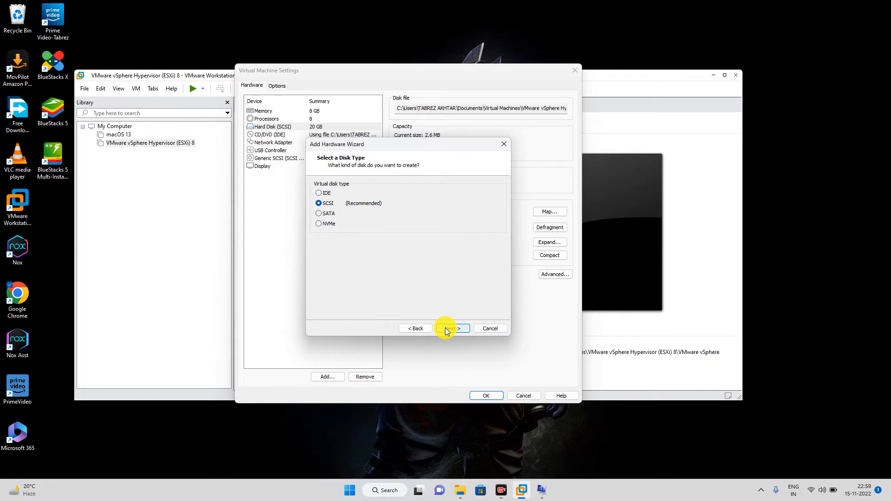
click(446, 328)
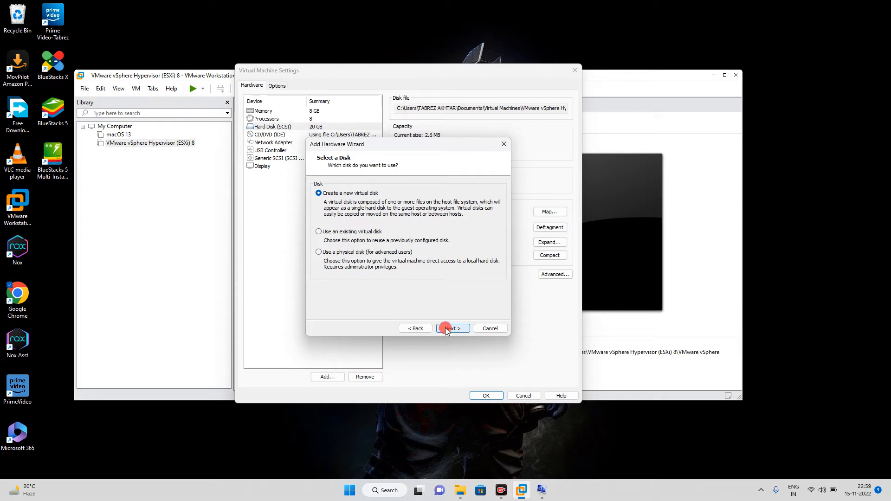
click(446, 328)
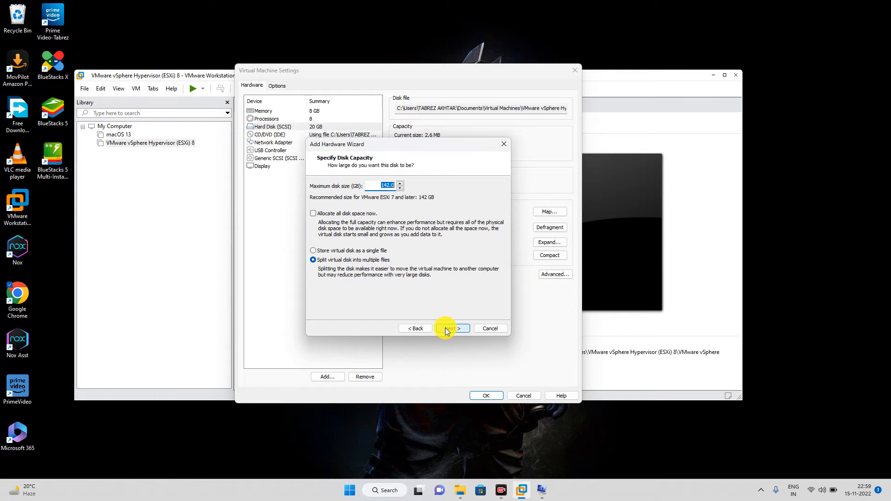
Step: Set the new disk to 60 GB with all space allocated now, stored as one file
text(100)
key(BackSpace)
key(BackSpace)
click(315, 215)
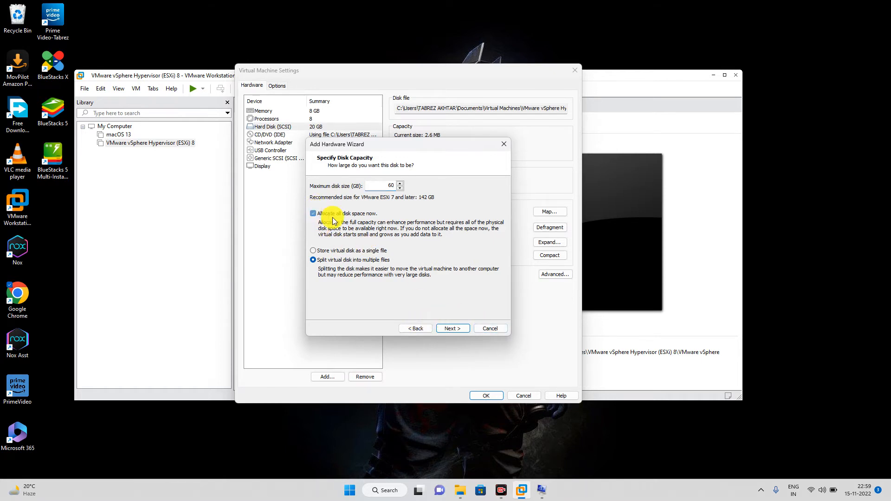
click(341, 252)
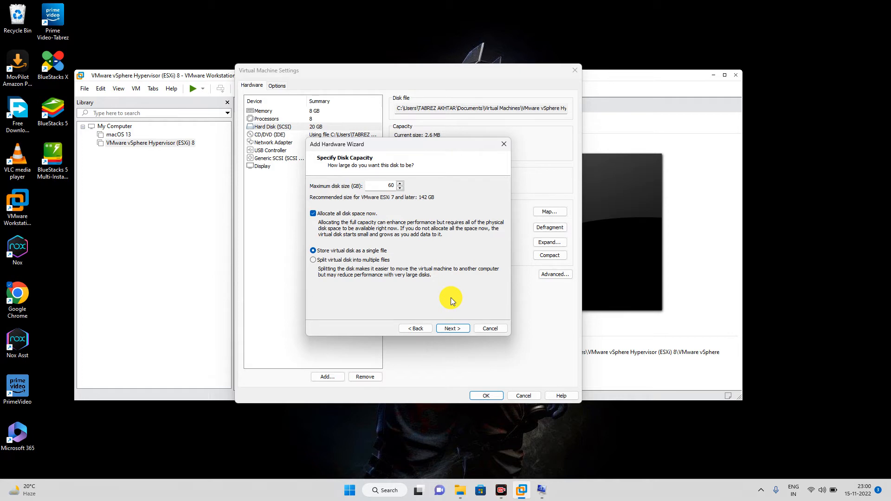
click(452, 327)
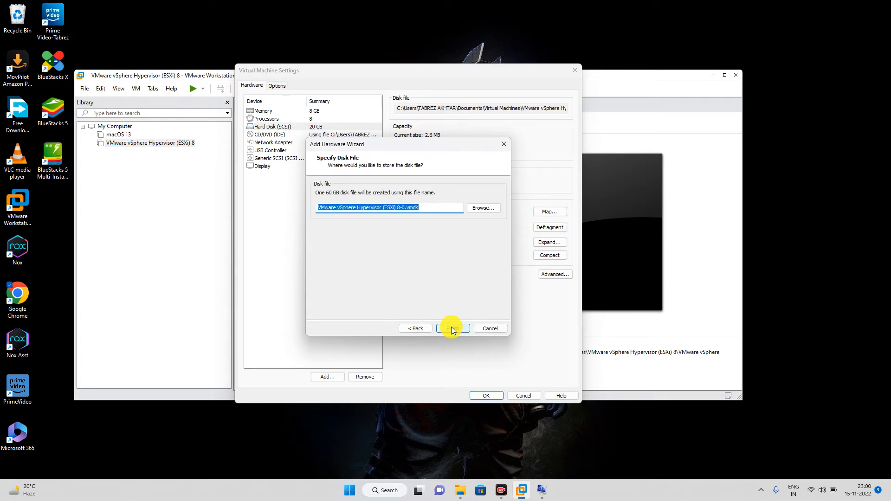
click(424, 207)
Step: Keep the file name 'VMware vSphere Hypervisor (ESXi) 8-0.vmdk' and start creating the disk
drag(423, 207, 398, 207)
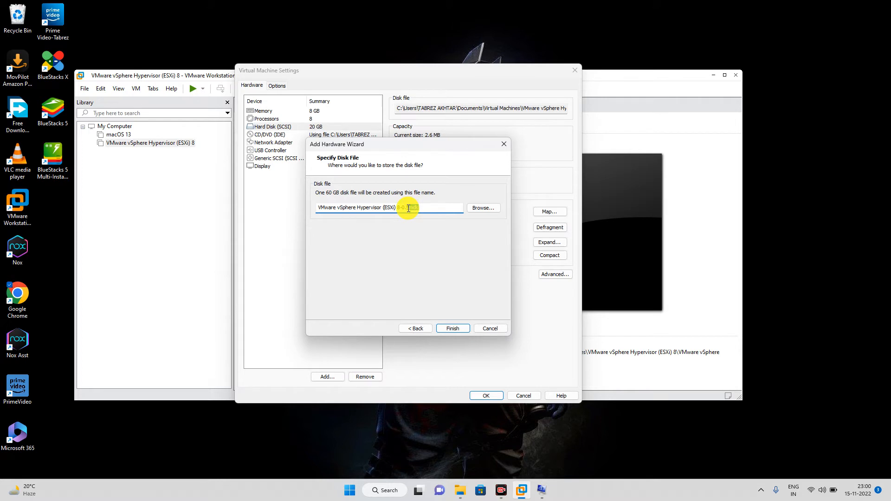
click(422, 207)
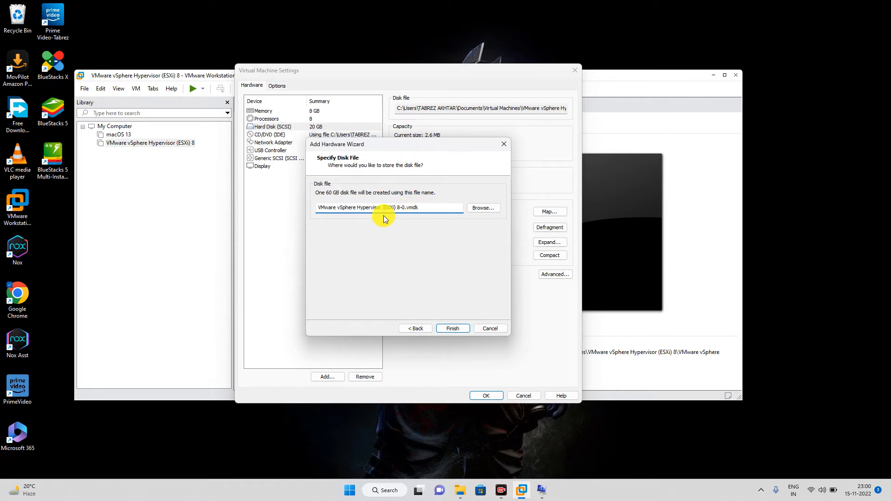
drag(398, 207, 290, 209)
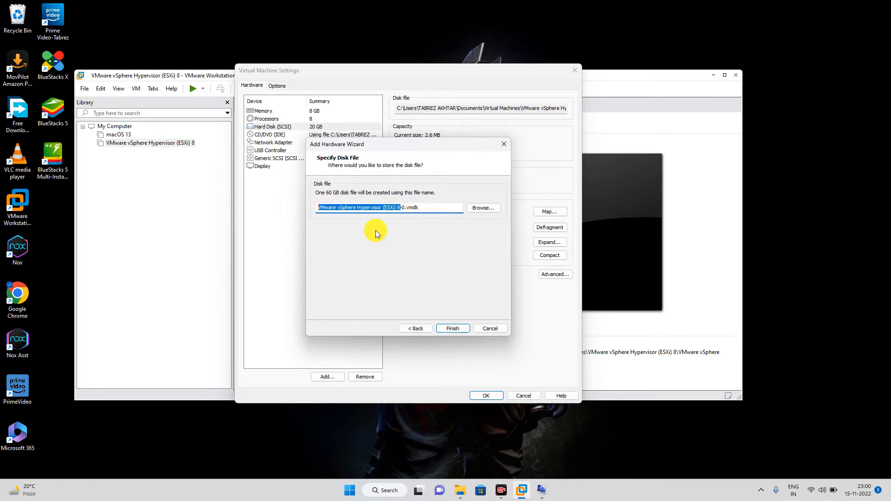
click(449, 330)
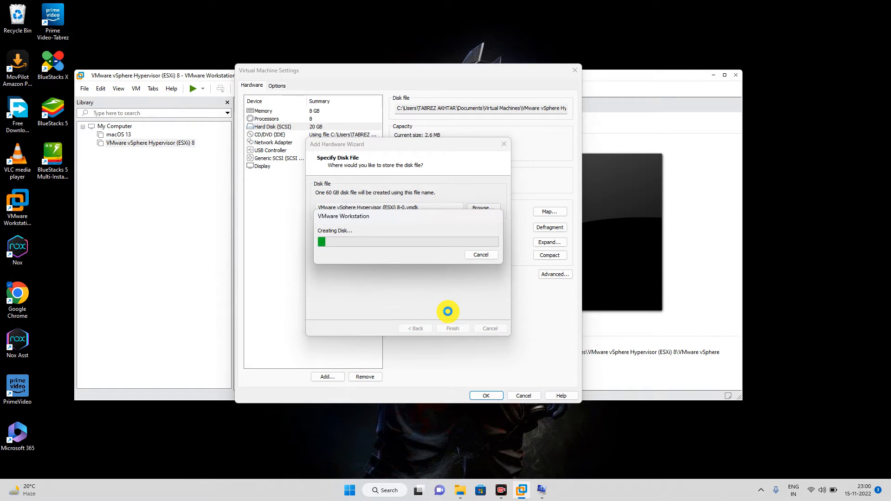
Step: Wait for the 60 GB disk to finish creating, then save settings with Hard Disk 2
click(766, 472)
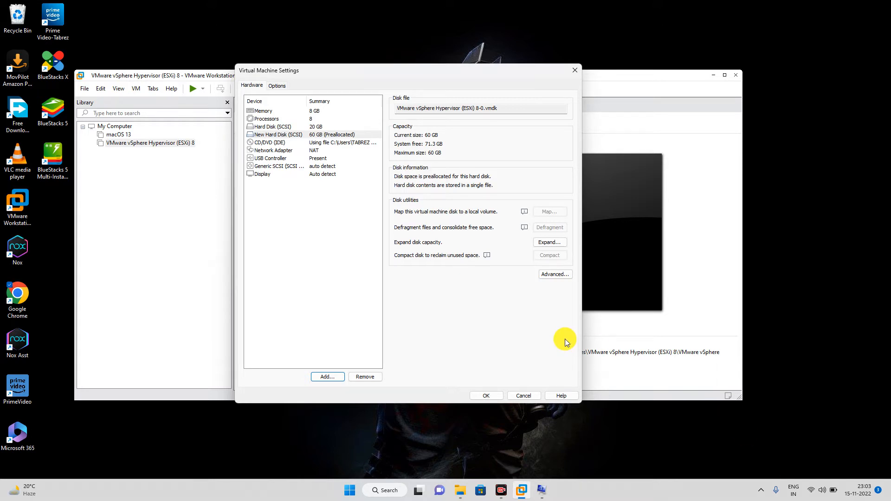
click(484, 396)
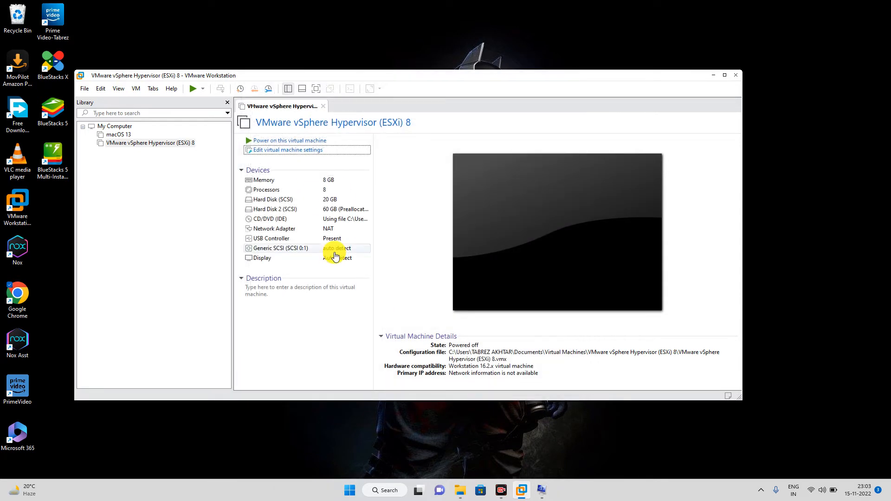
Step: Select the ESXi 8 VM in the Library and power it on
click(182, 147)
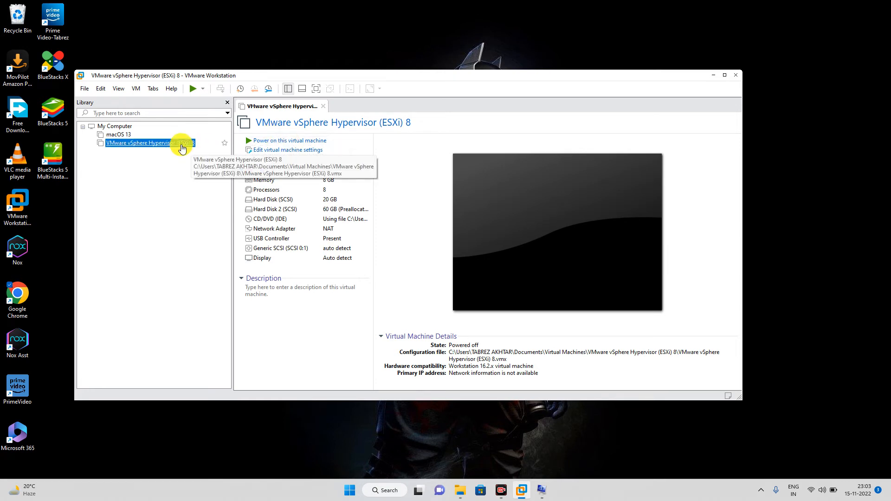
click(282, 141)
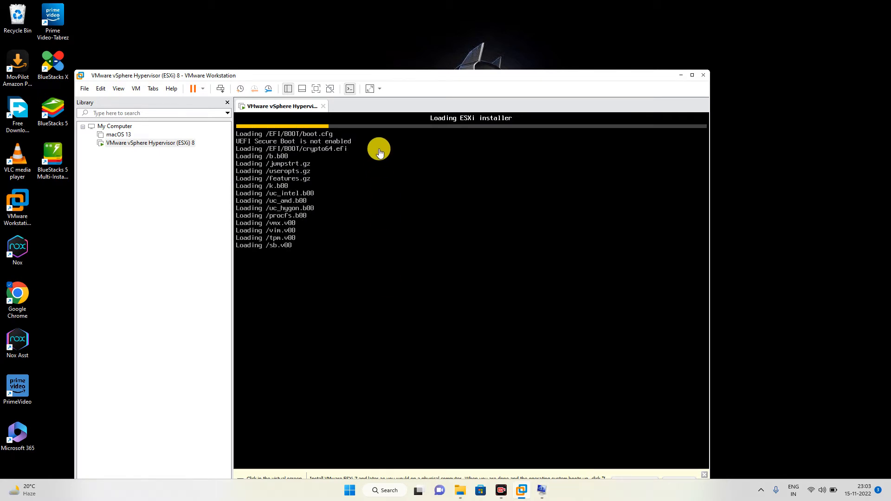
Step: Raise the VMware Workstation window and maximize it while the ESXi 8.0.0 installer loads modules
drag(433, 76, 431, 37)
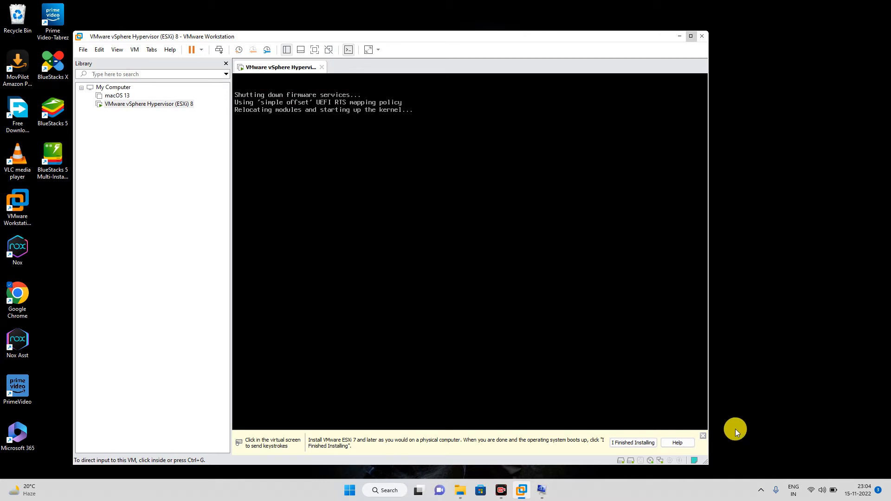
click(770, 473)
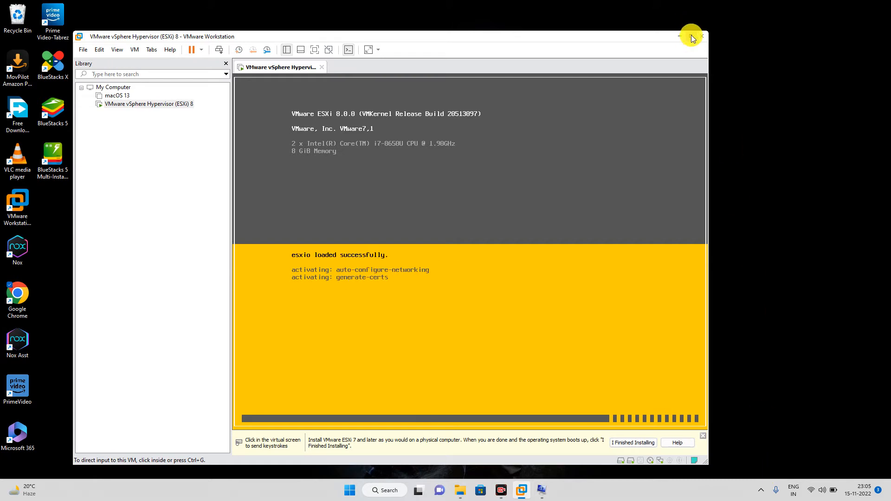
mouse_move(692, 37)
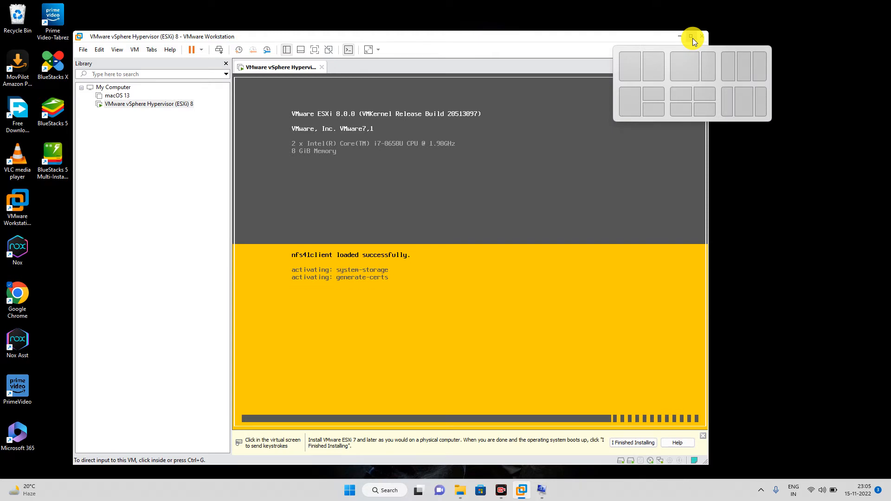
click(692, 38)
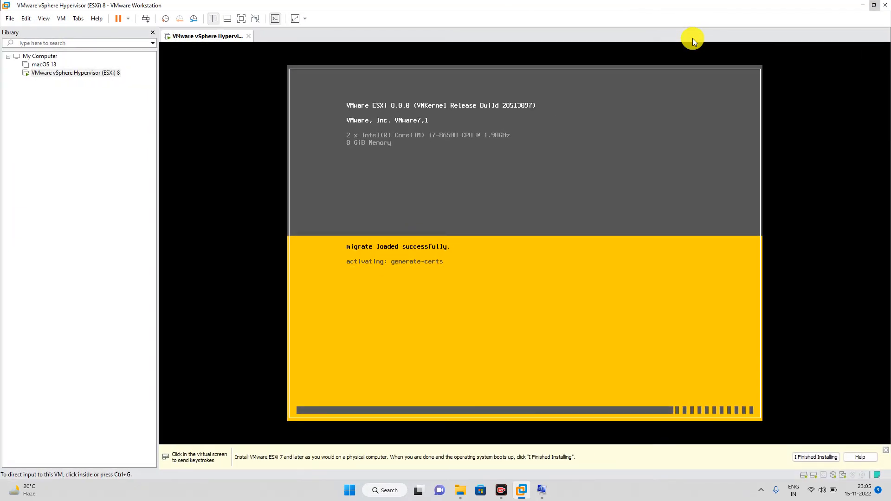
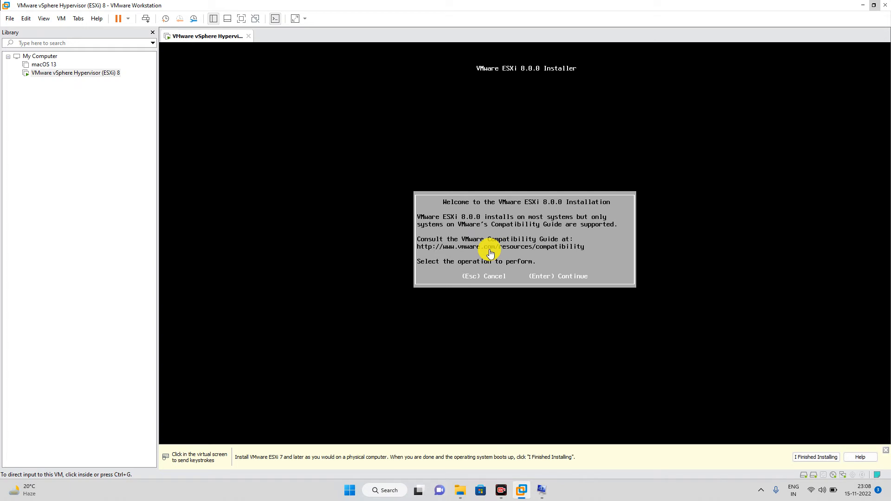
Step: Continue past the ESXi 8.0.0 welcome screen and accept the EULA to reach disk selection
click(556, 263)
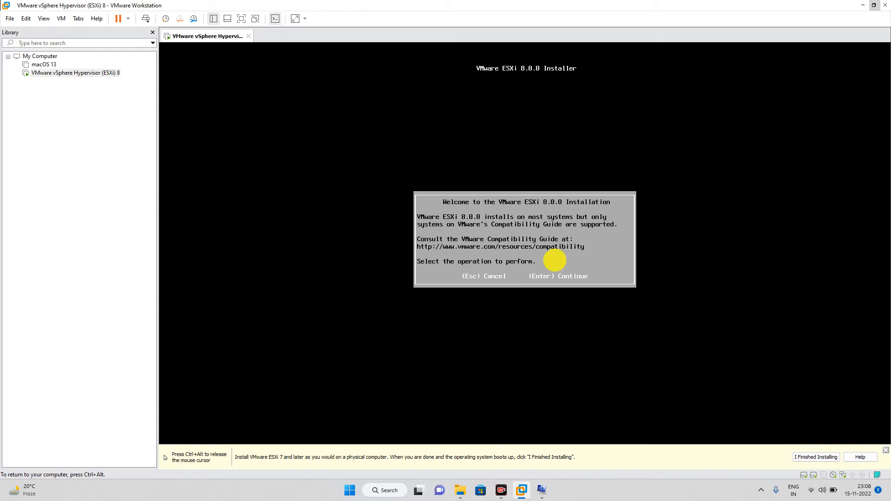
key(Return)
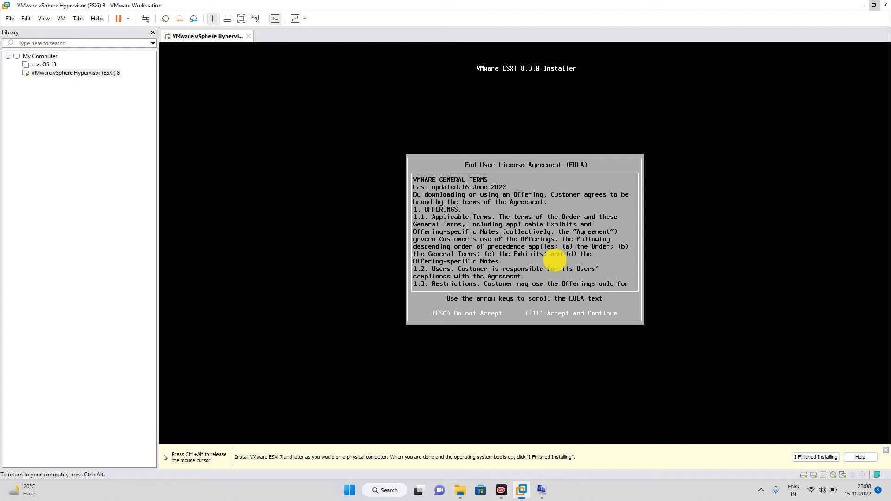
key(F11)
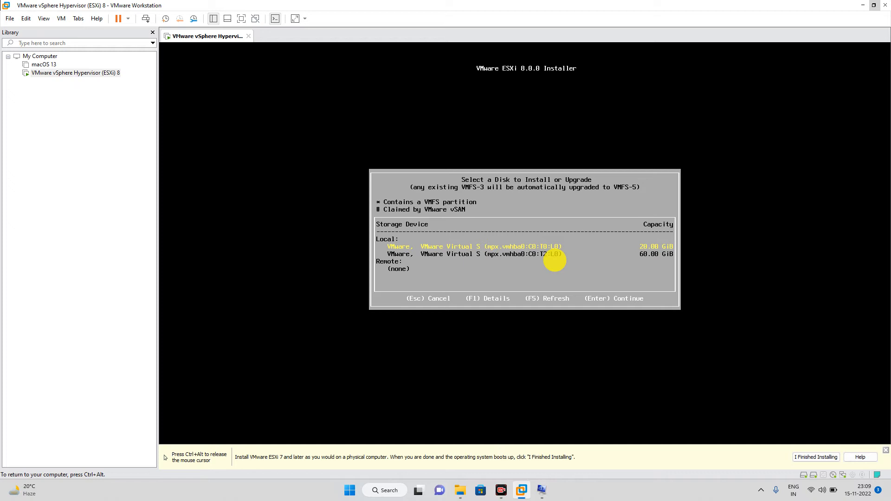
Step: Install to the 20 GiB disk with US Default keyboard, and set and confirm the root password
key(Return)
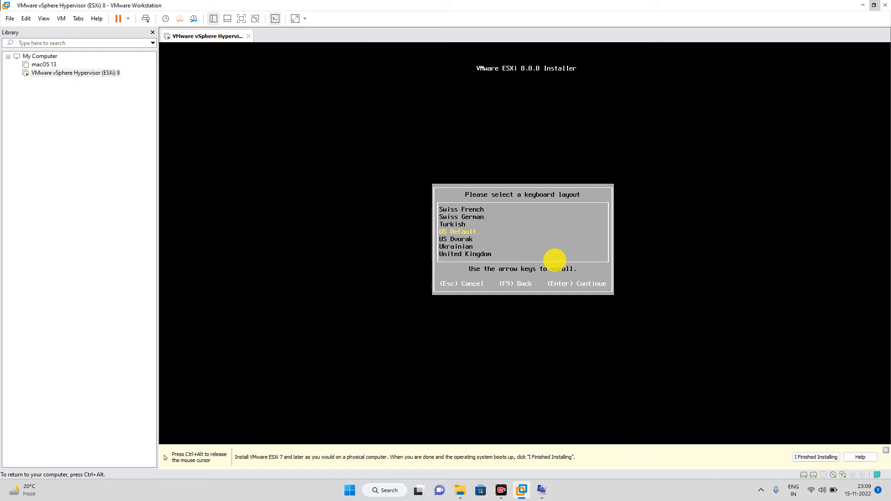
key(Return)
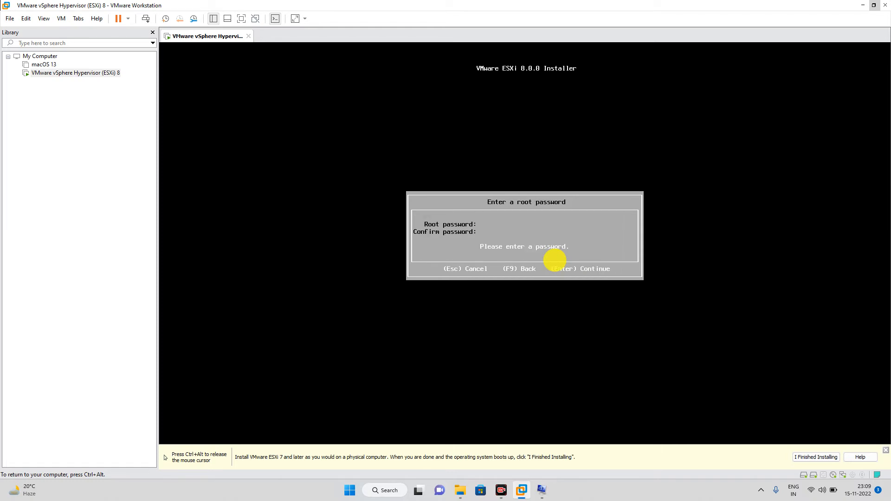
text(****)
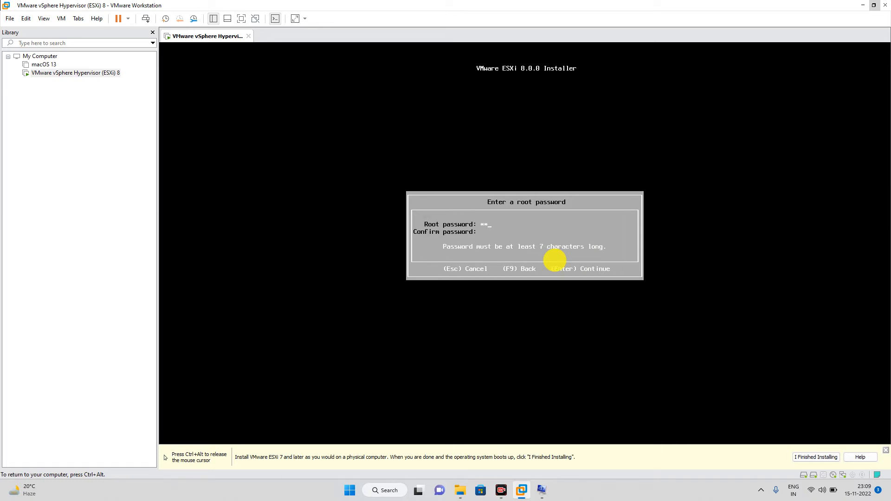
text(****)
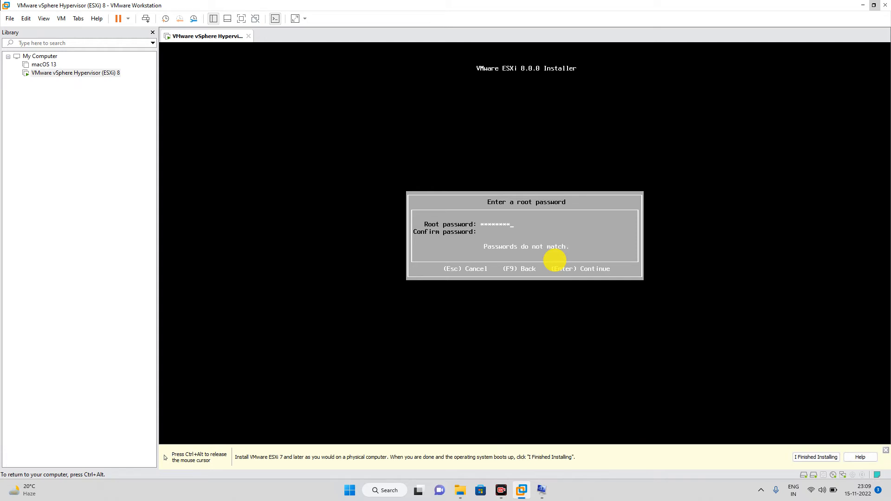
text(**********)
key(Return)
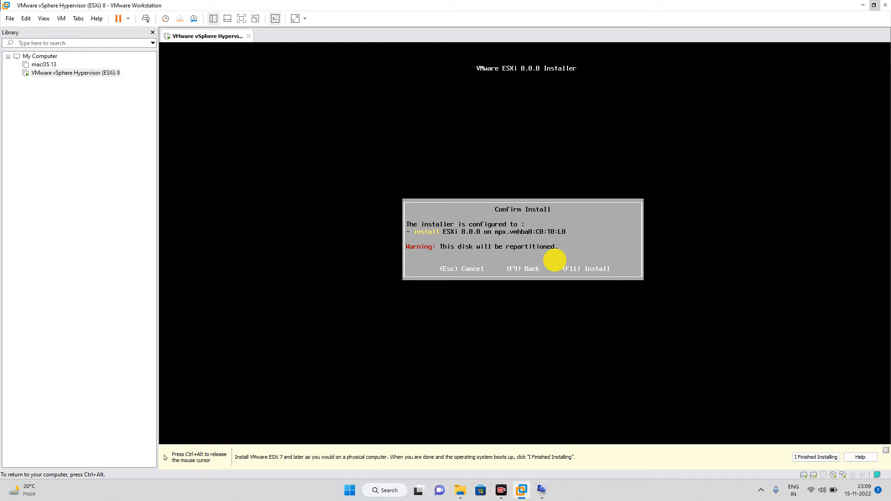
Step: Confirm the install on mpx.vmhba0:C0:T0:L0, release input to the host and show Documents in File Explorer
key(F11)
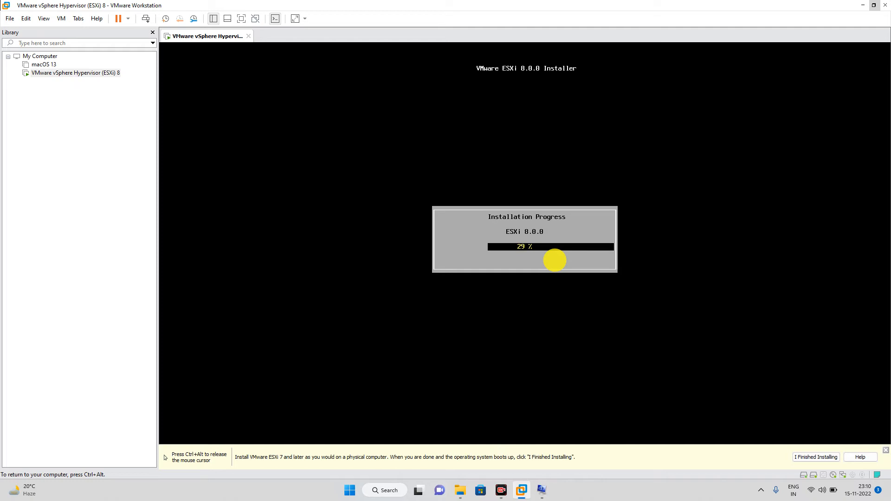
key(ctrl+alt)
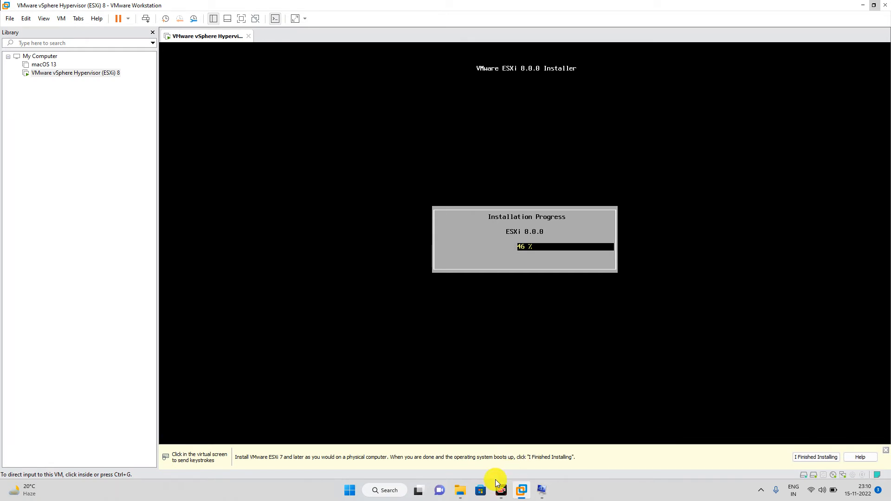
click(461, 490)
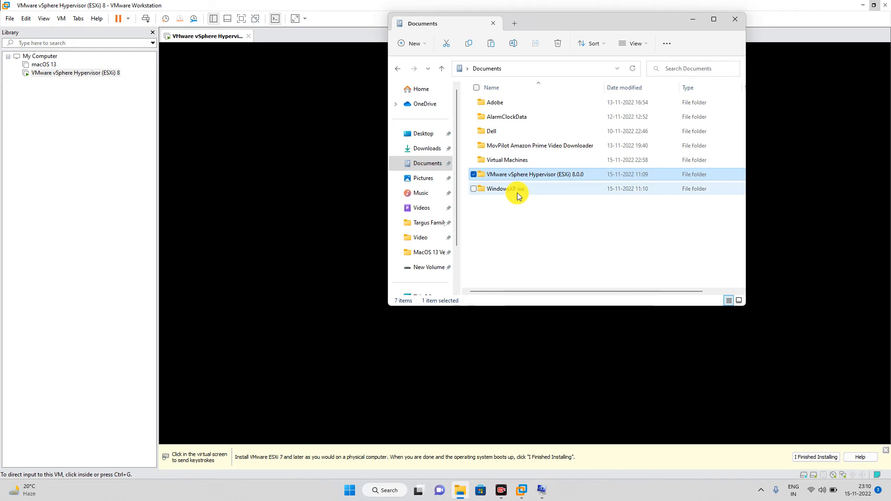
click(517, 194)
double_click(517, 194)
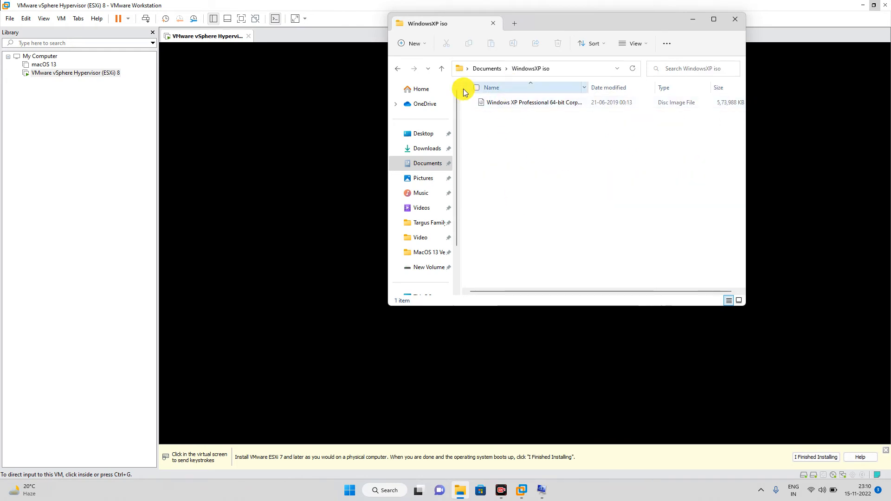
click(441, 70)
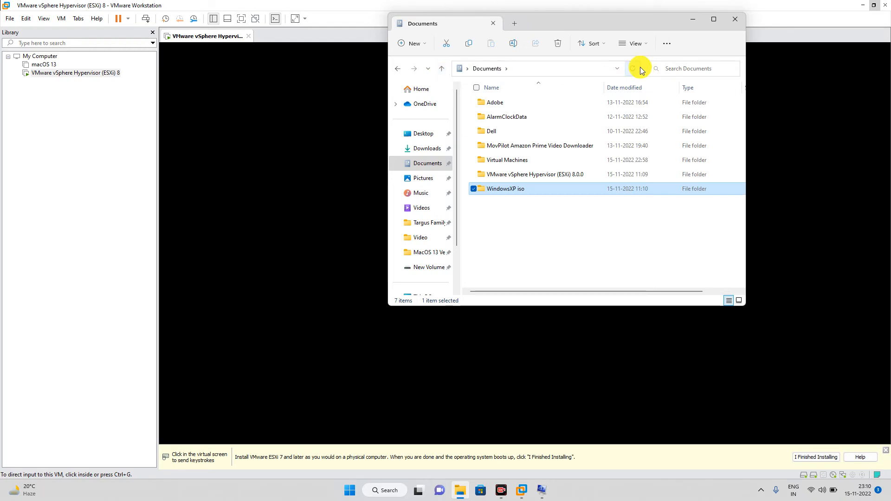
click(695, 20)
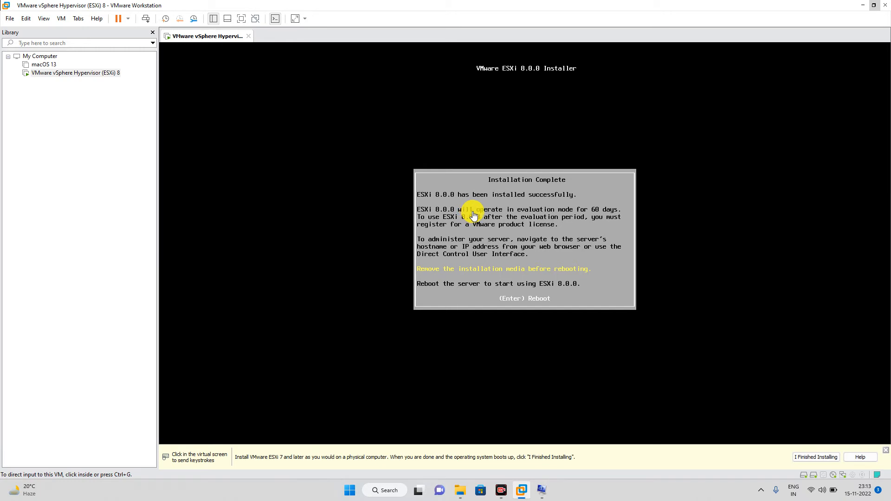
Step: After the ESXi installation reaches 100% and completes, click into the VM console
click(494, 269)
key(Return)
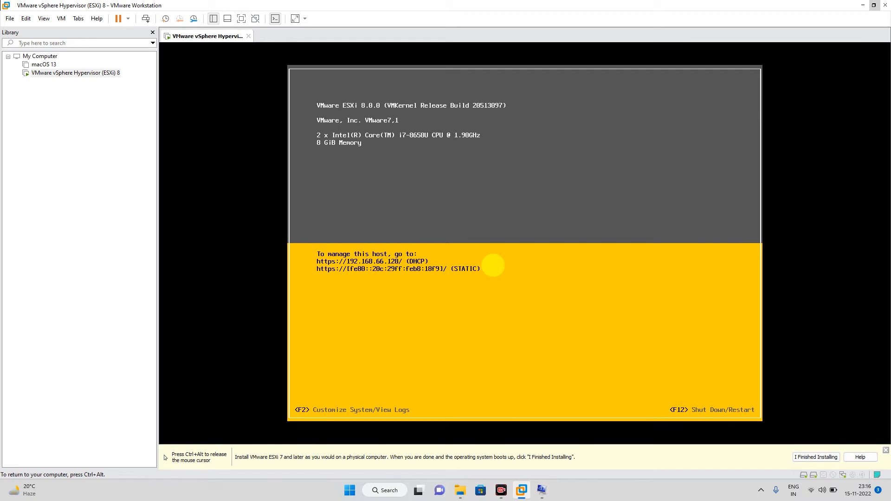
key(ctrl+alt)
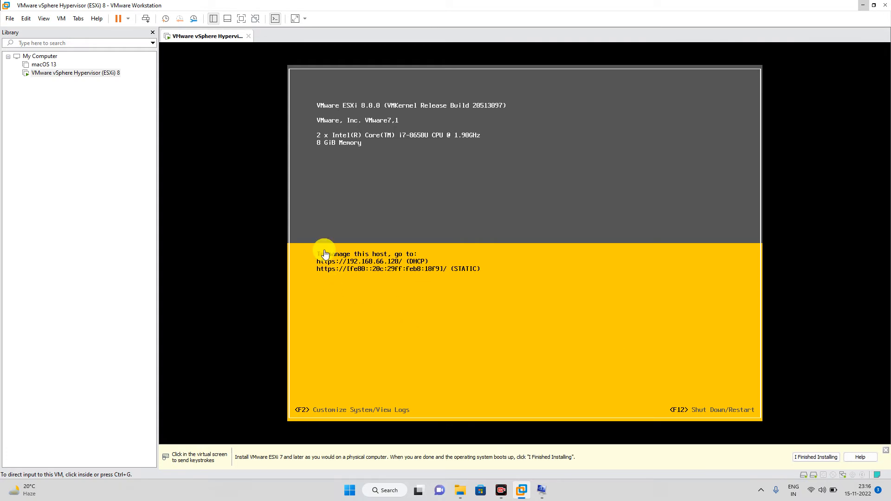
click(367, 266)
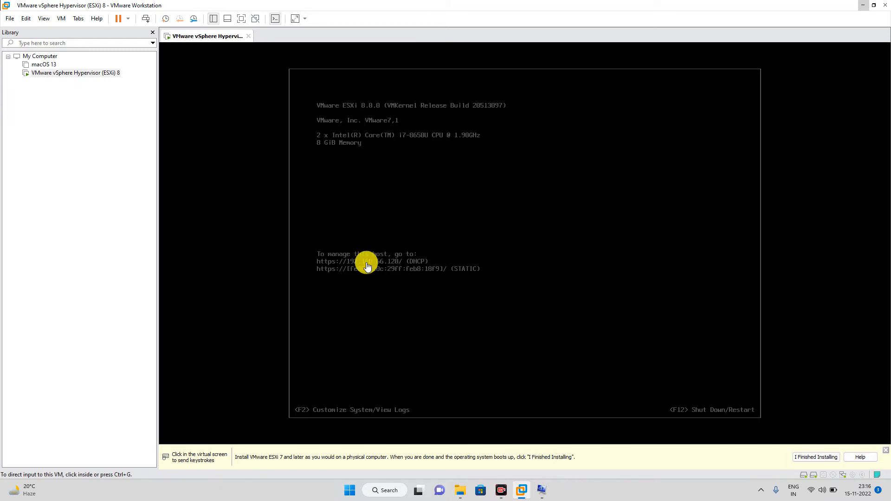
click(441, 298)
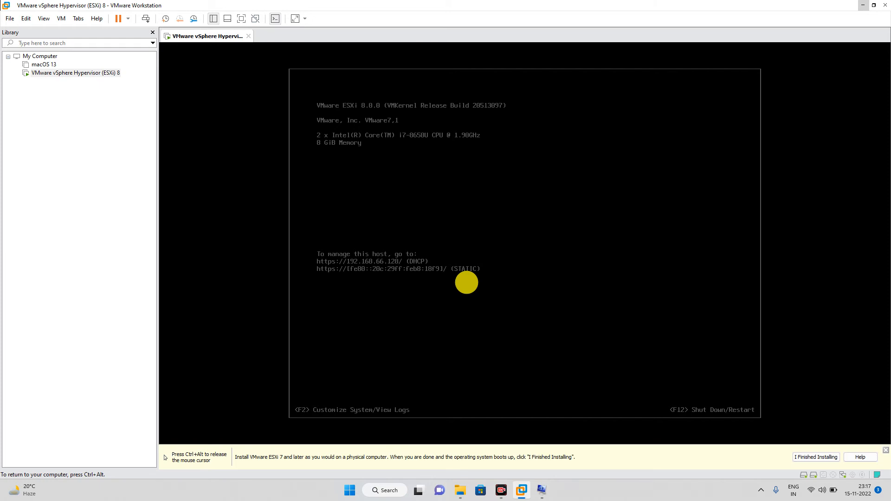
key(ctrl+alt)
click(699, 110)
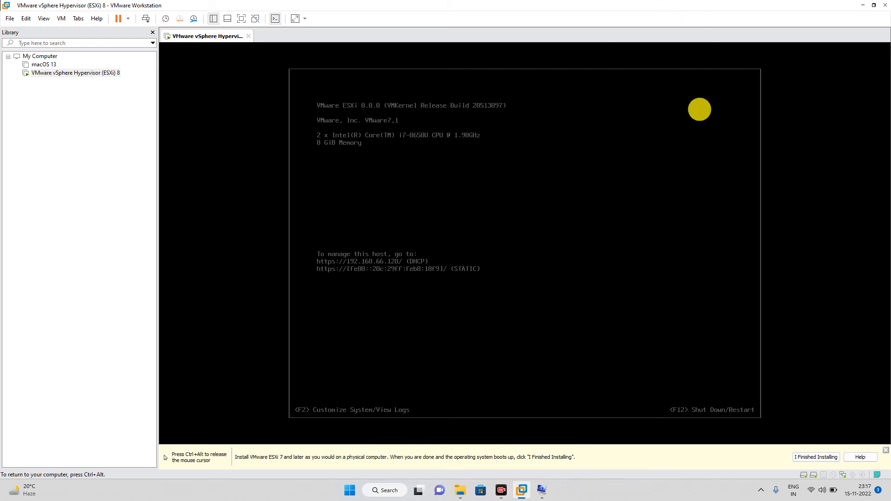
key(ctrl+alt)
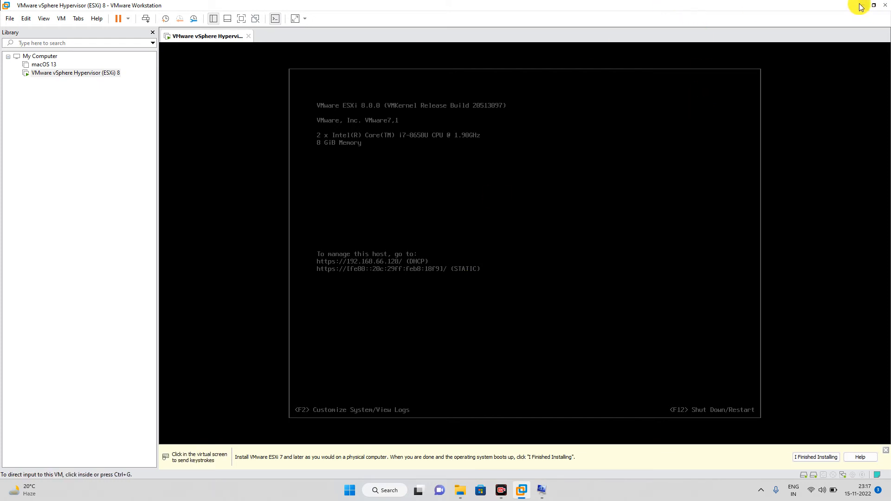
Step: Minimize Workstation, launch Chrome and browse to 192.168.66.128, fixing a typo in the address
click(862, 5)
double_click(19, 301)
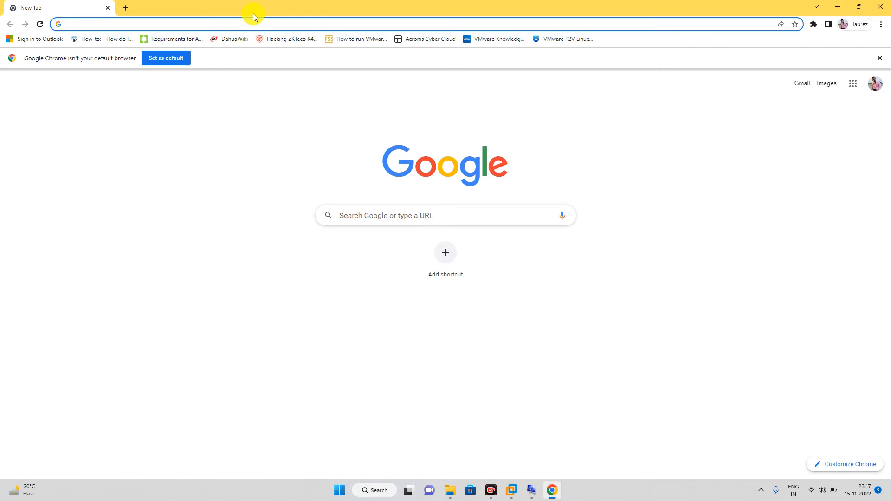
text(192)
text(.168.16)
text(6)
key(BackSpace)
key(BackSpace)
key(BackSpace)
key(BackSpace)
text(.)
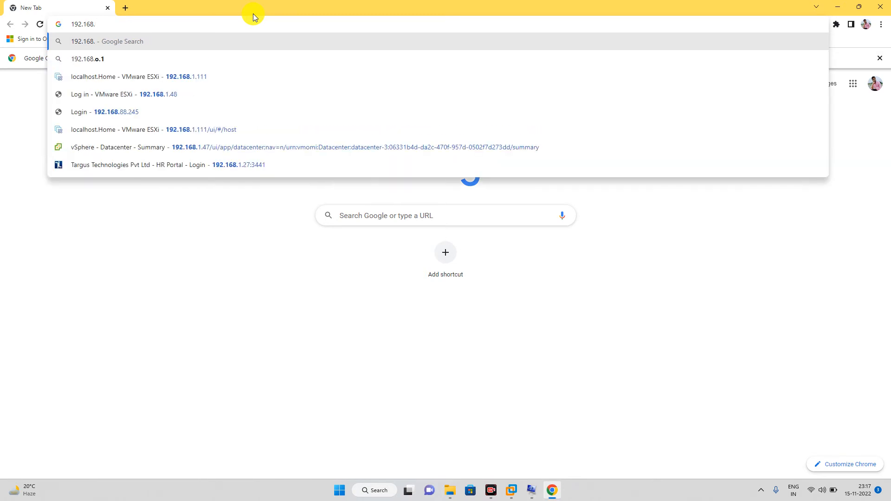
text(66.128)
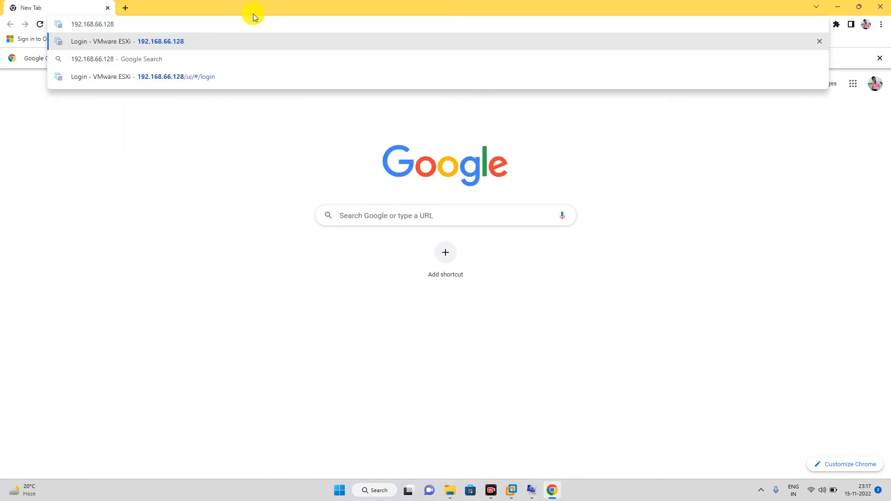
key(Return)
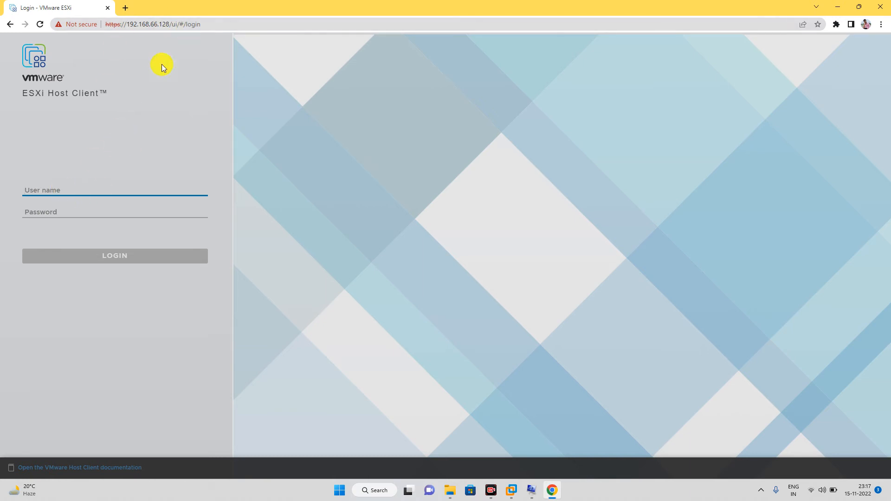
Step: Log in to the ESXi Host Client as root with the root password
click(68, 191)
text(root)
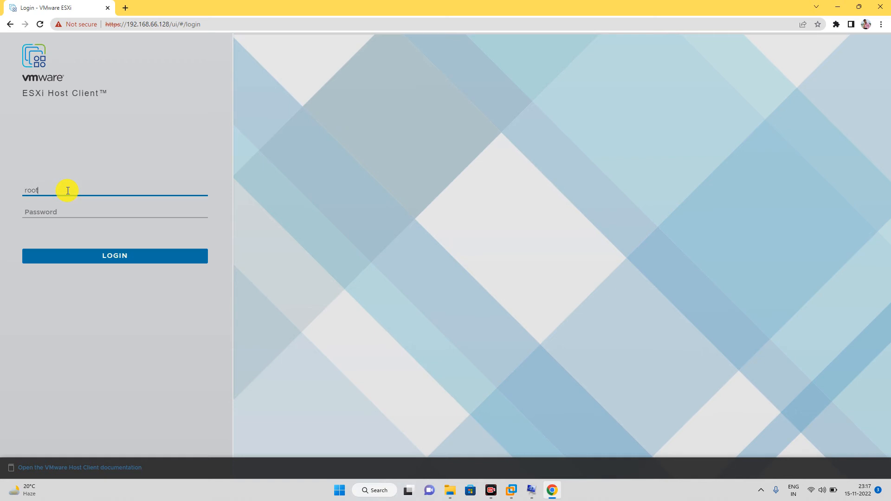
key(Tab)
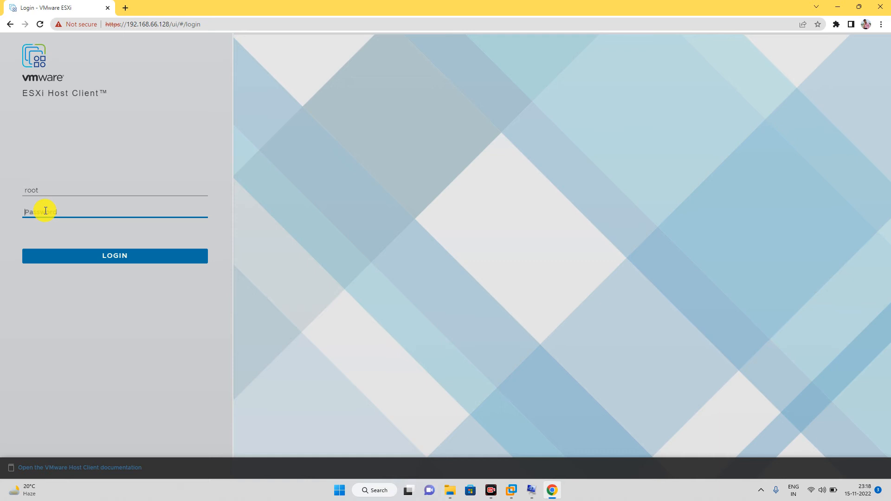
text(•••)
key(Return)
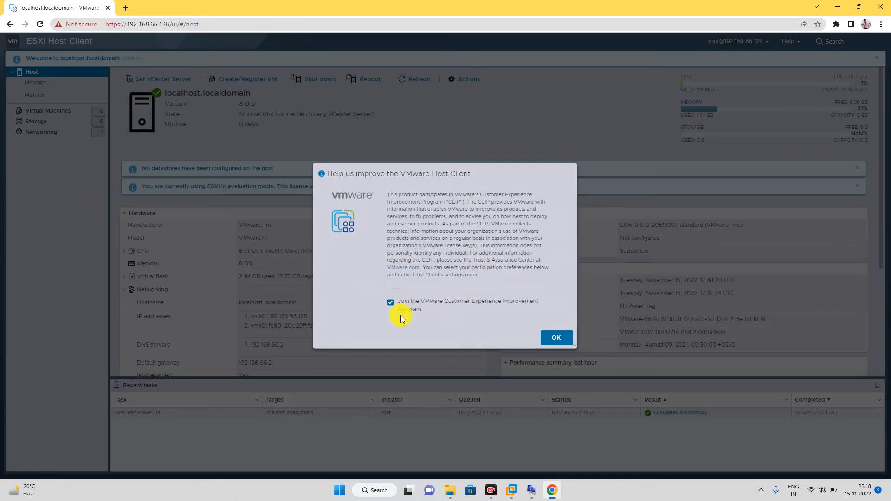
Step: Uncheck joining the Customer Experience Improvement Program and confirm with OK
click(390, 302)
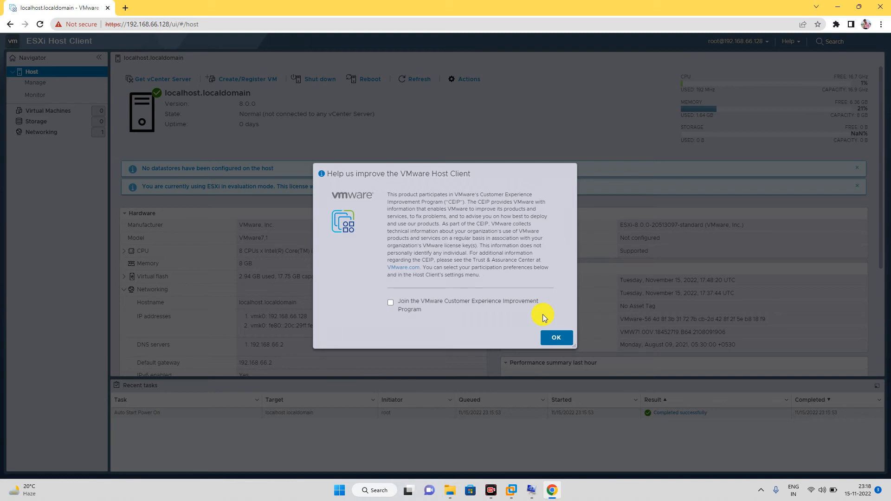
click(556, 338)
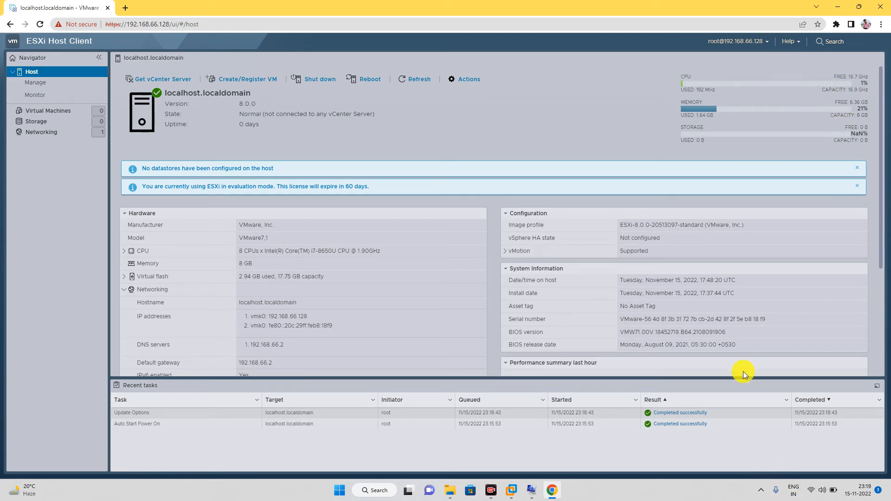
Step: Clear an accidental text selection, then go to Storage to see the empty Datastores list
drag(678, 127, 723, 141)
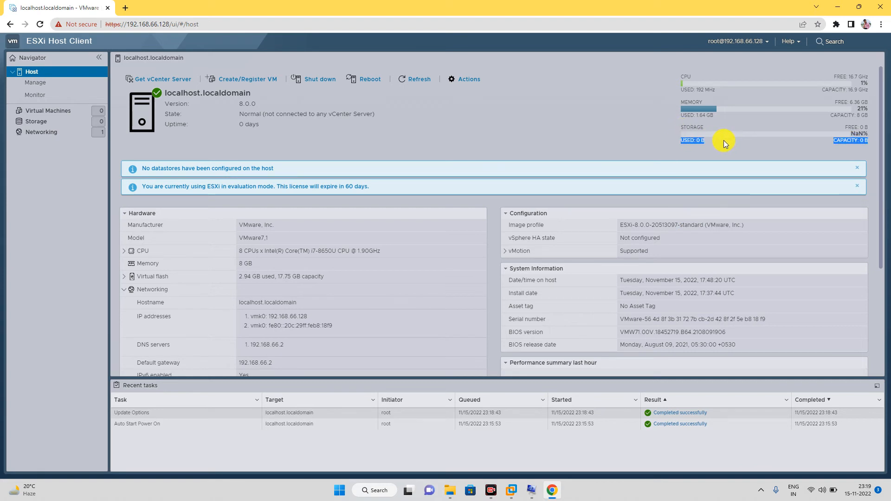
click(724, 144)
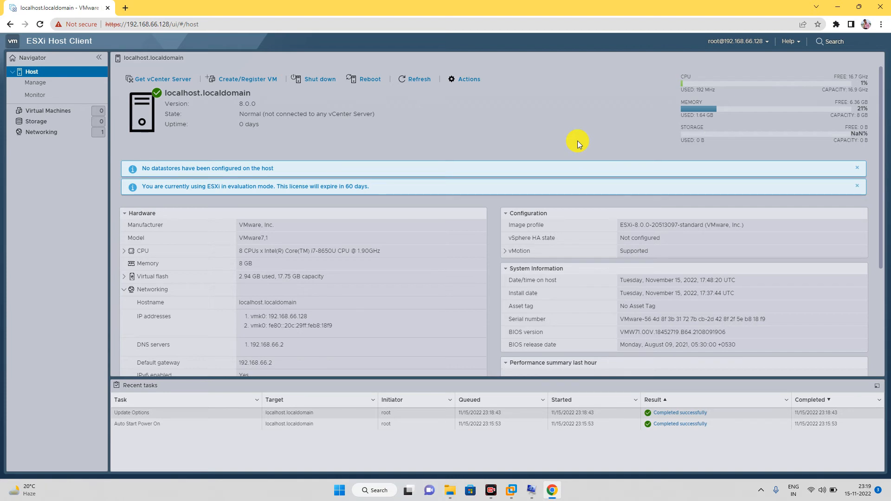
click(42, 128)
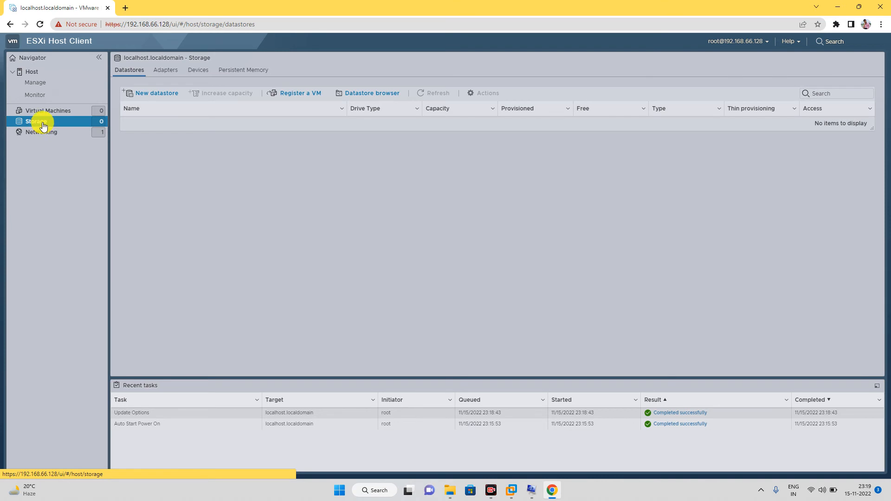
Step: Start a new VMFS datastore named Datastore on the 60 GB local disk and continue
click(139, 93)
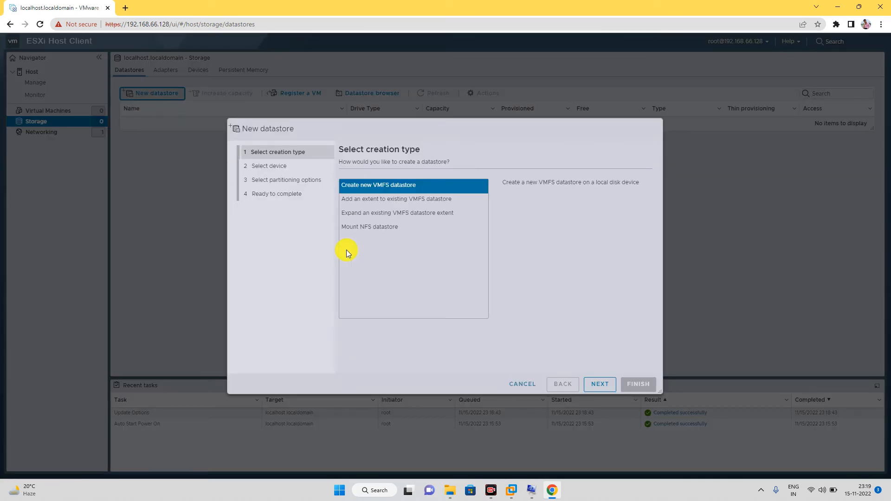
click(600, 385)
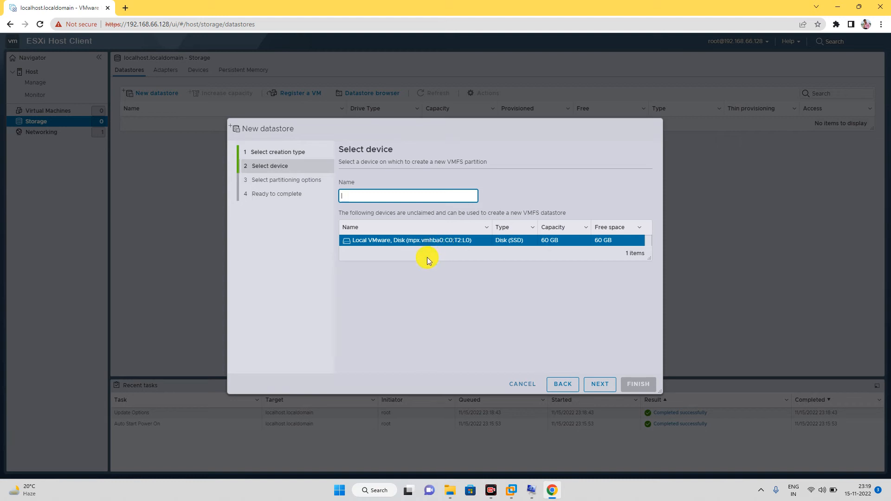
text(Datastore)
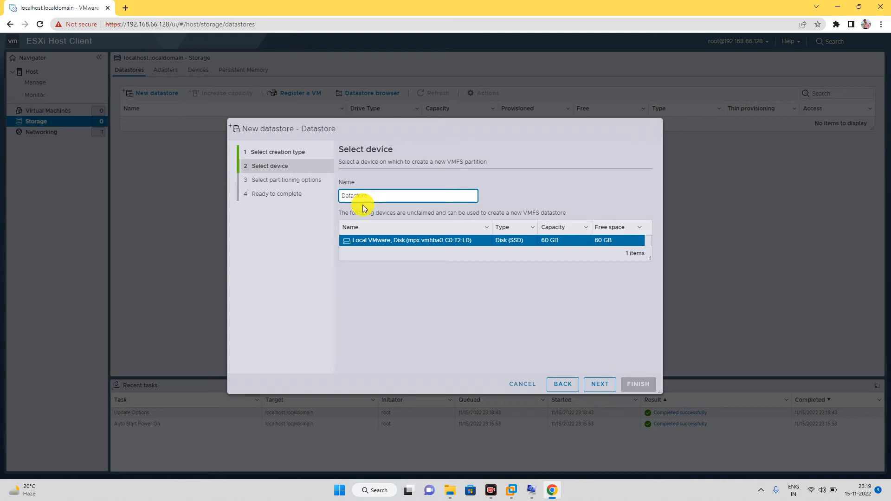
click(601, 385)
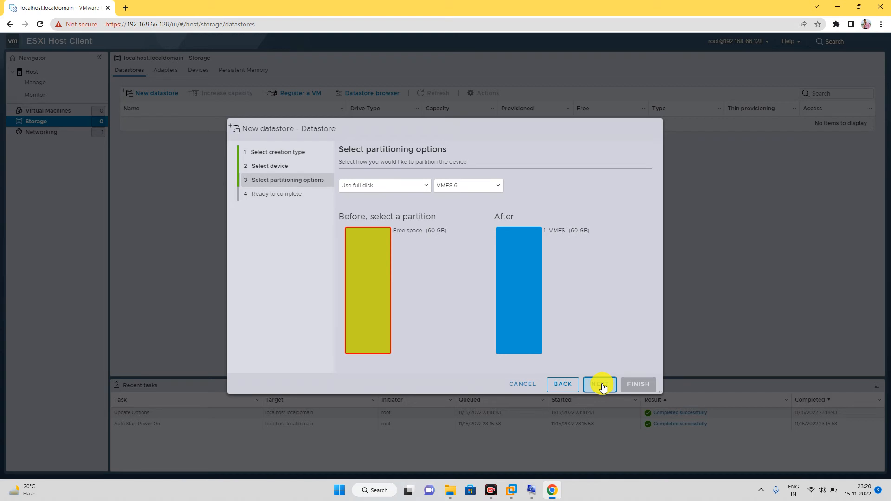
Step: Create the 'Datastore' datastore on the full disk as VMFS 6 (about 59.75 GB), accepting the erase warning
drag(431, 327, 419, 288)
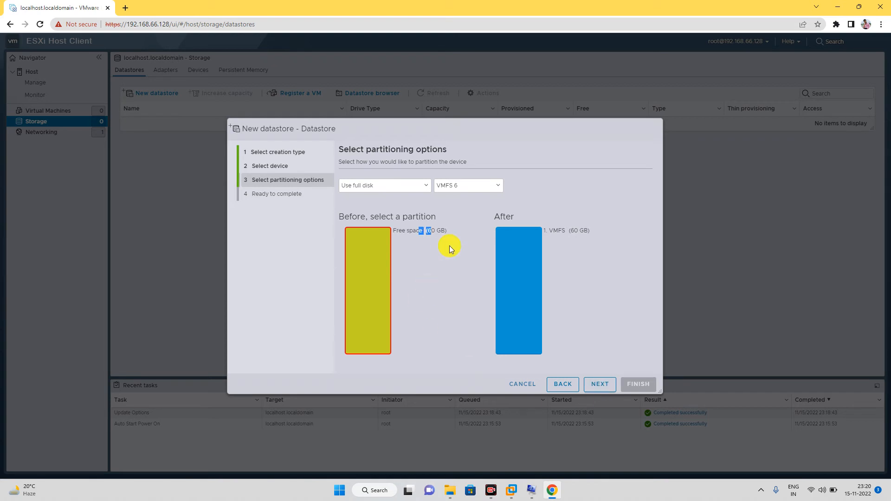
click(474, 186)
click(515, 178)
click(603, 382)
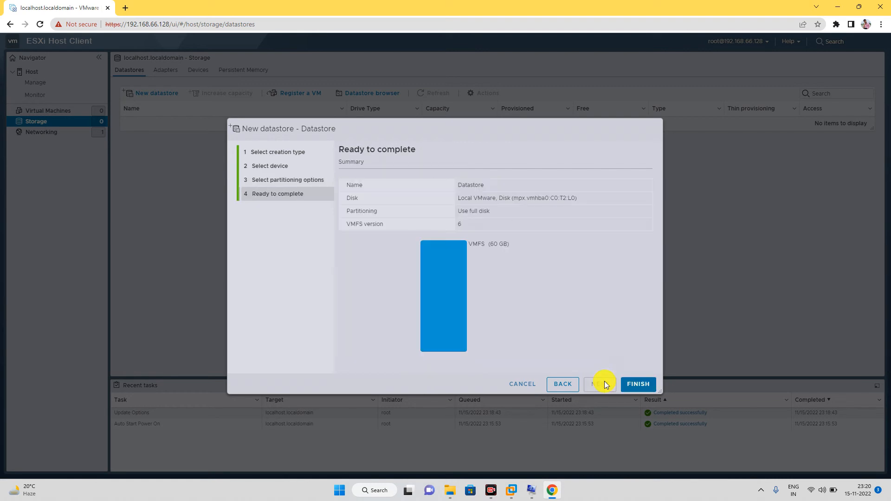
click(628, 385)
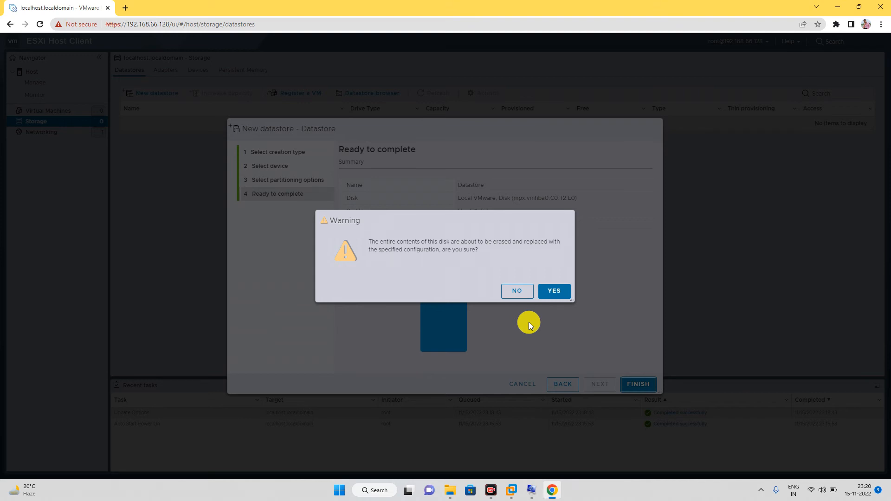
click(552, 290)
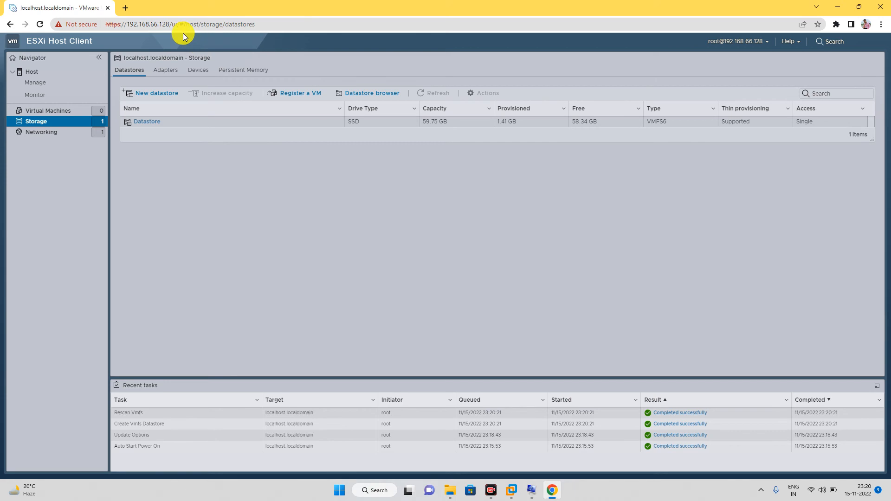
click(155, 24)
click(140, 24)
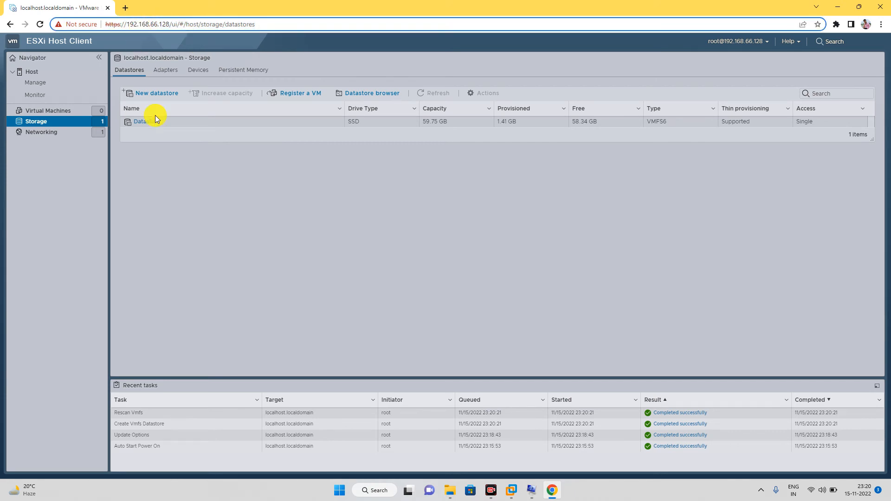
Step: Connect to the ESXi server 192.168.66.128 as root with its password, always trusting its certificate
click(511, 492)
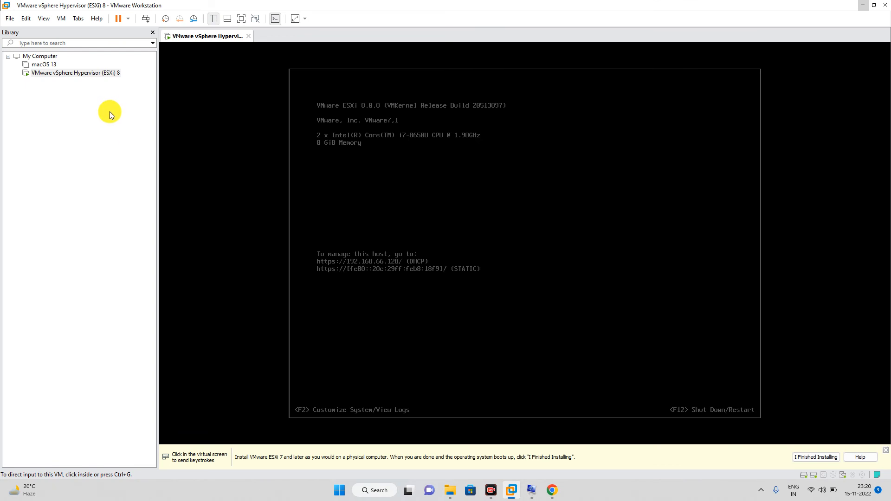
click(10, 18)
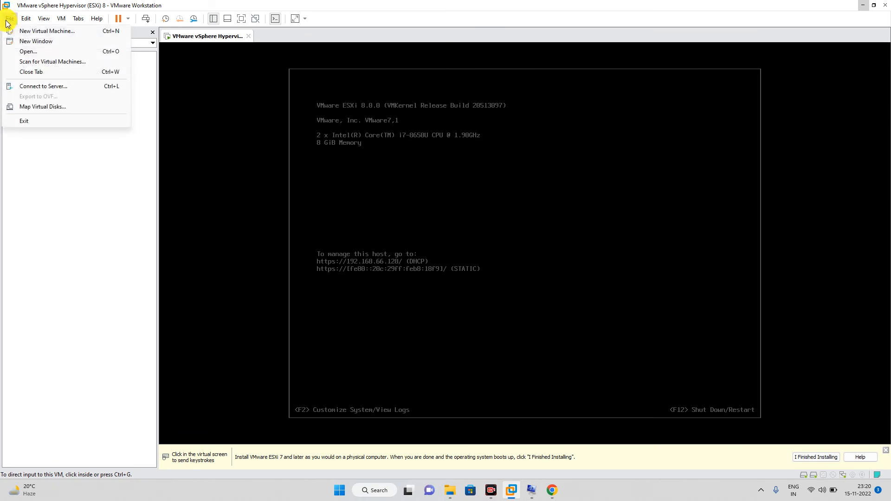
click(35, 88)
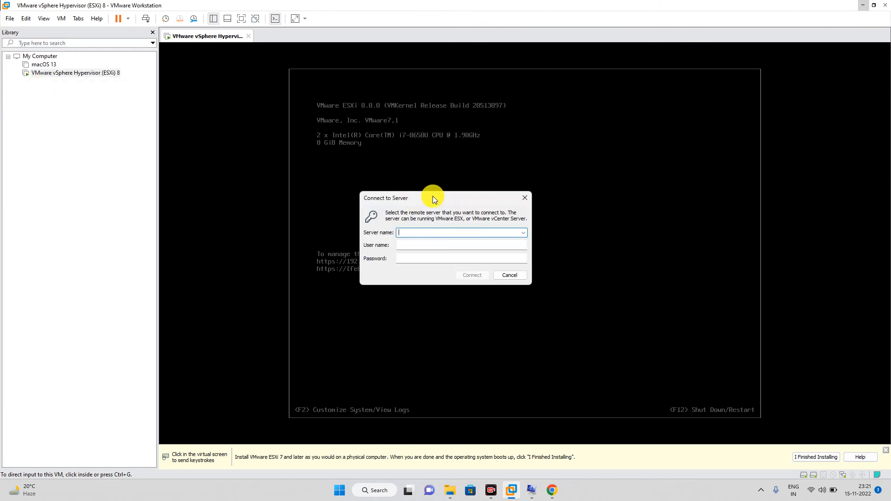
drag(413, 201, 655, 171)
text(192.168.66)
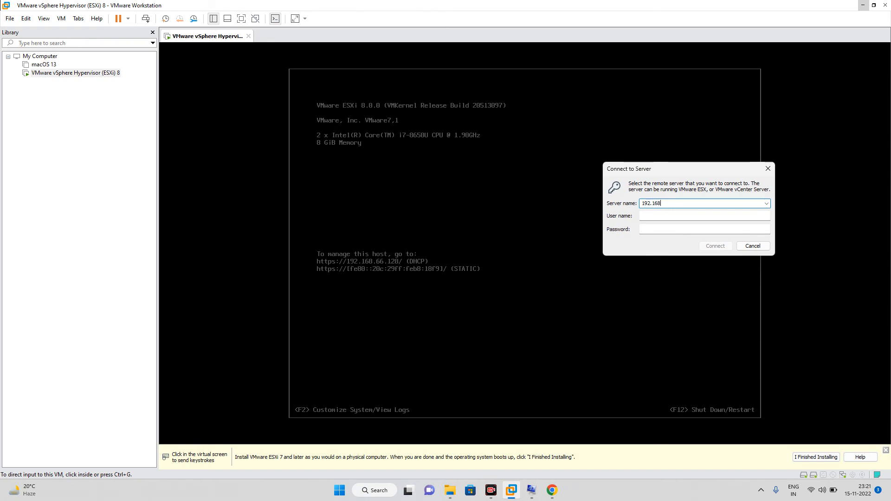
text(.128)
click(647, 217)
text(root)
key(Tab)
text(**********)
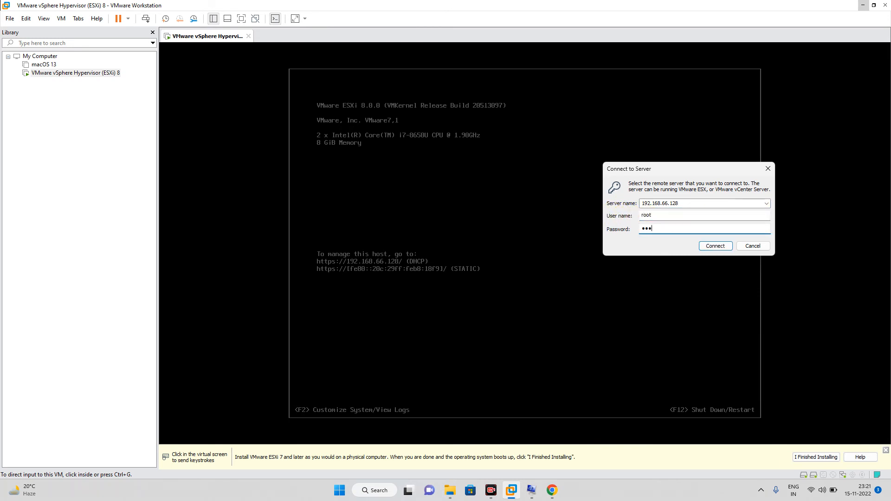
key(Return)
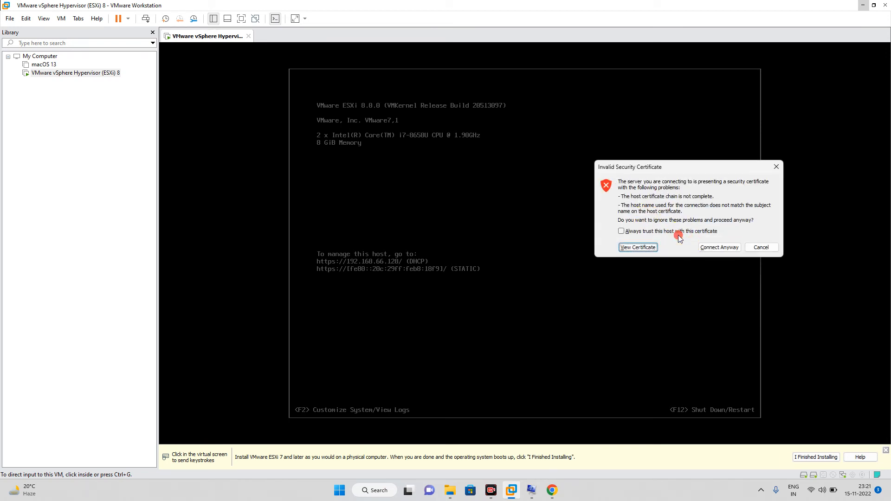
click(667, 232)
click(708, 247)
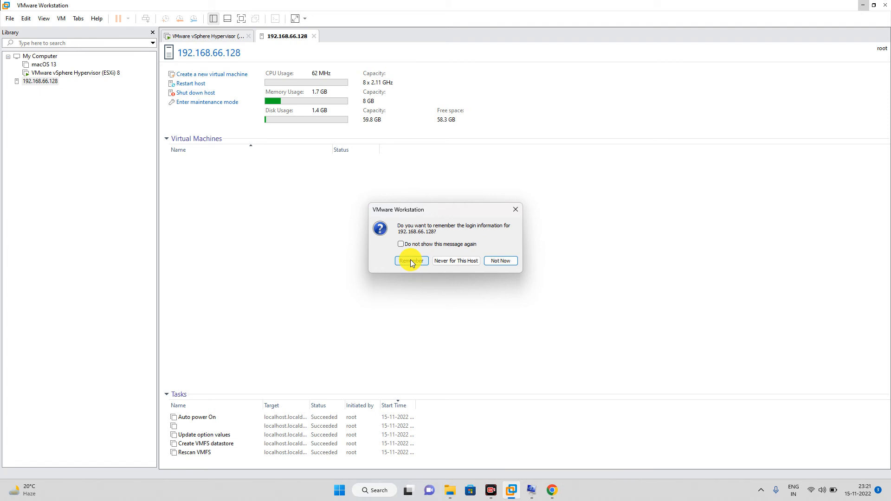
Step: Remember the host login and launch the New Virtual Machine Wizard from the 192.168.66.128 host page
click(411, 262)
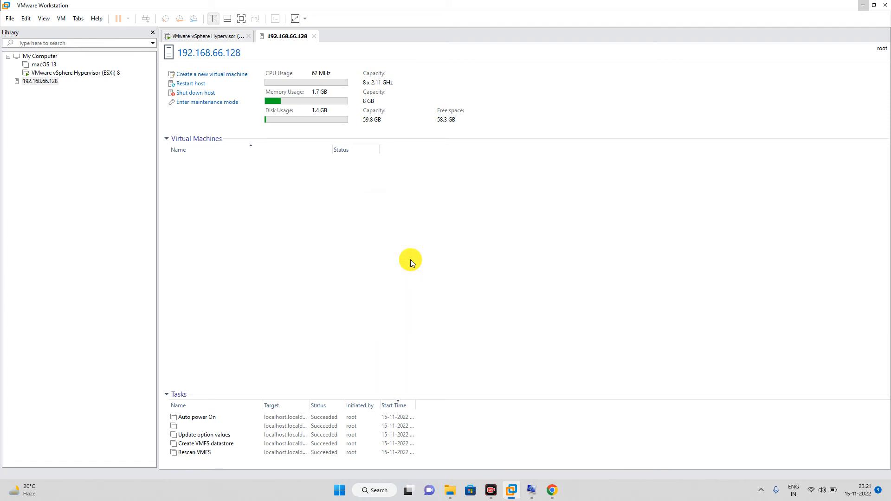
click(47, 82)
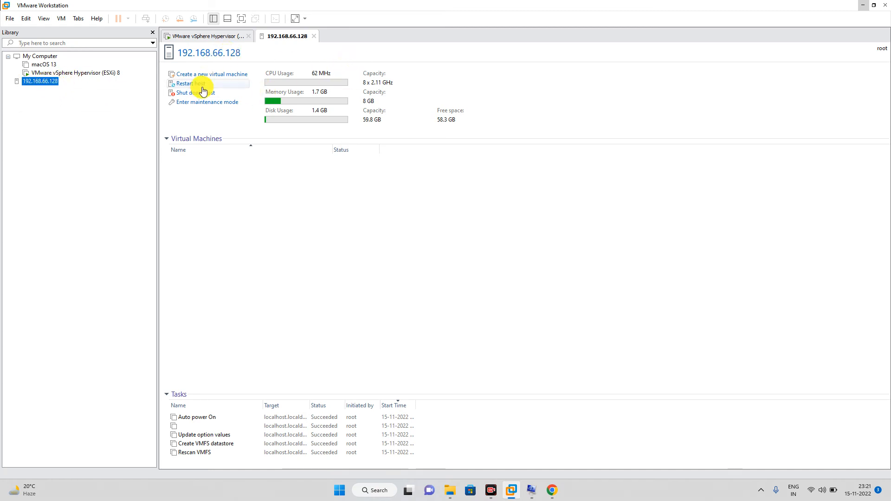
right_click(40, 82)
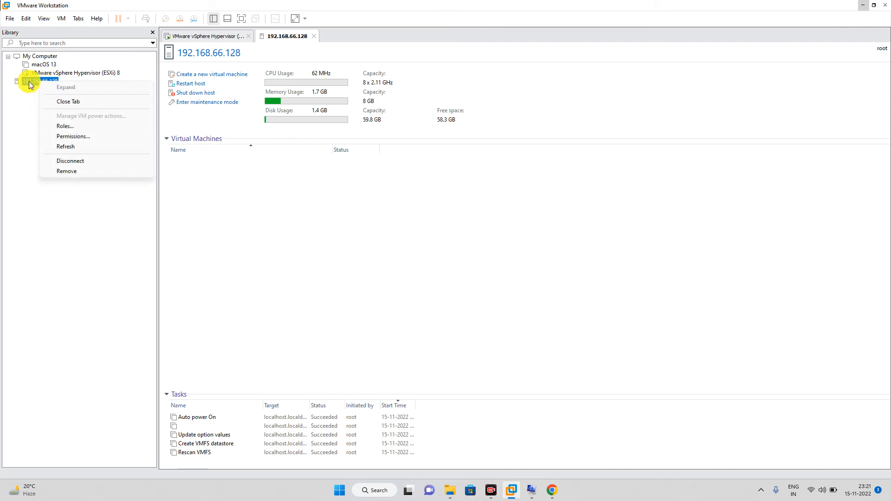
click(18, 97)
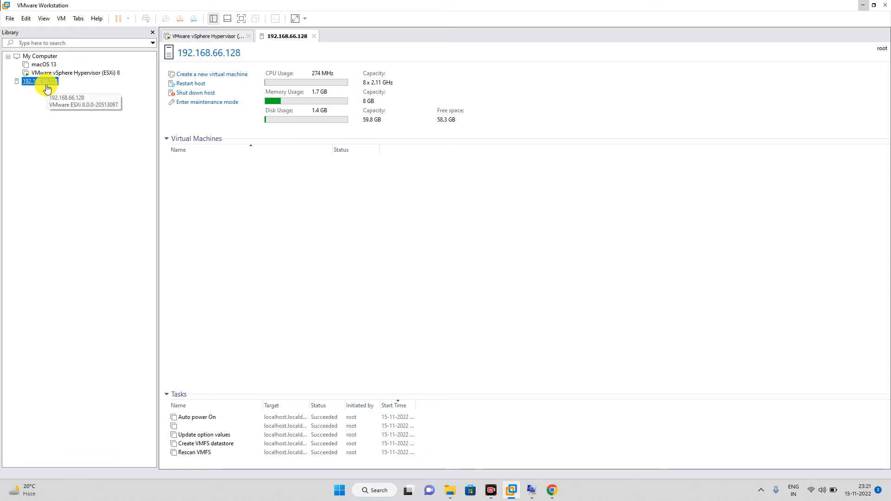
click(202, 75)
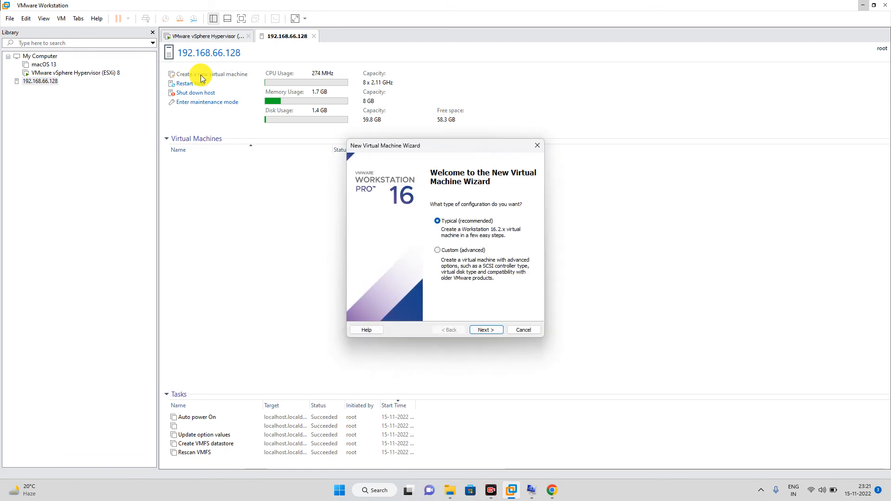
Step: Create a typical VM with Windows XP Professional (64-bit), the default name, and a 15 GB disk
click(480, 332)
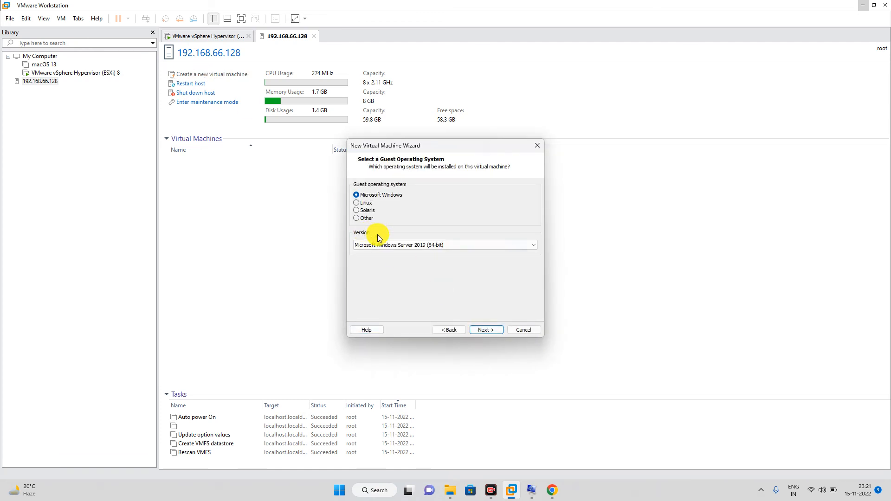
click(430, 244)
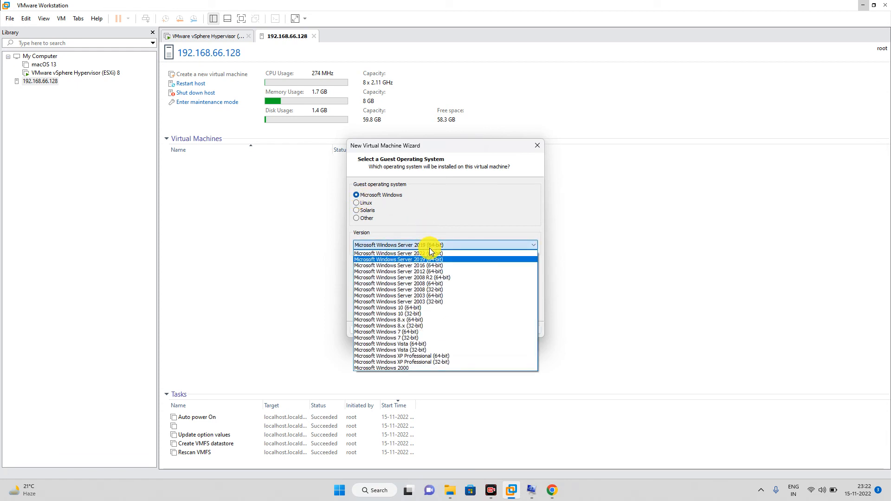
click(461, 356)
click(485, 330)
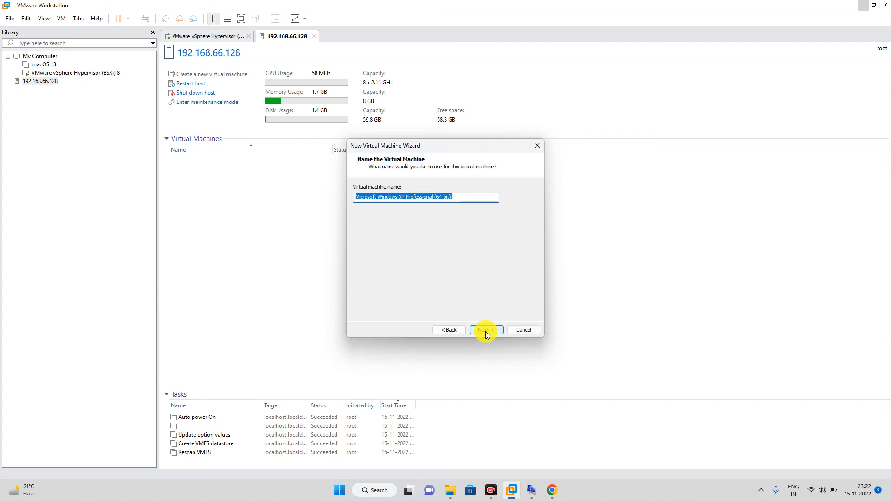
click(486, 331)
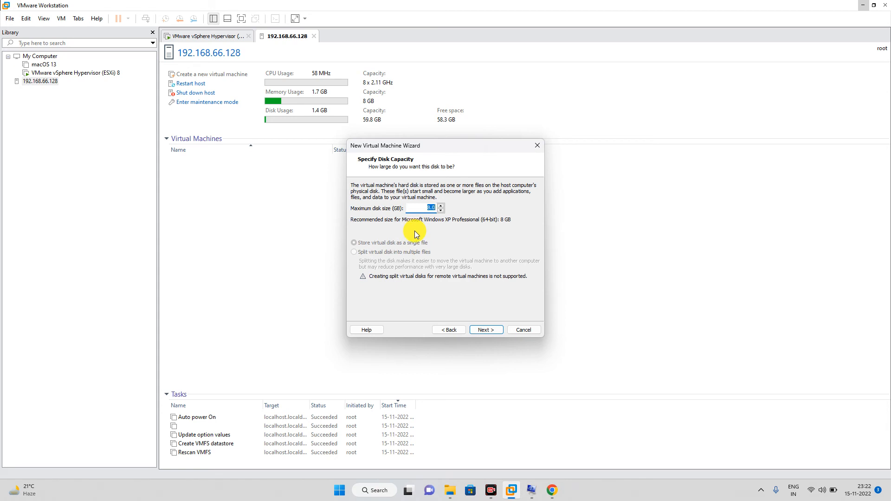
text(15)
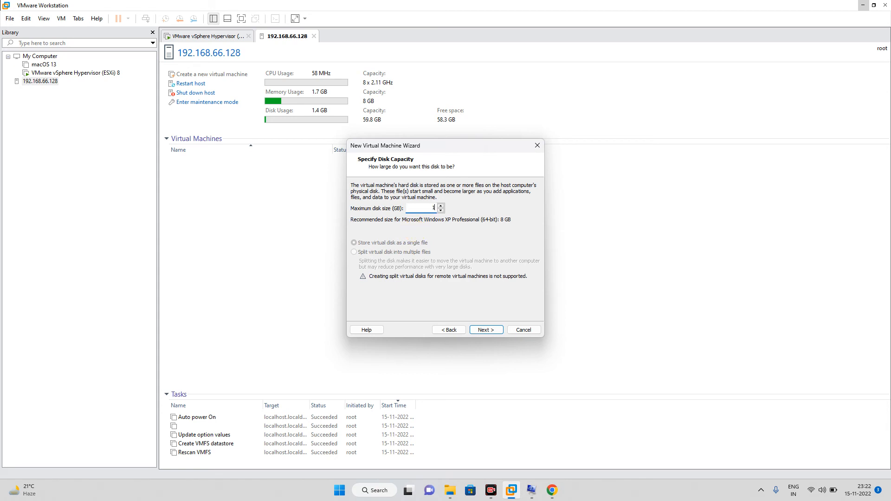
click(486, 331)
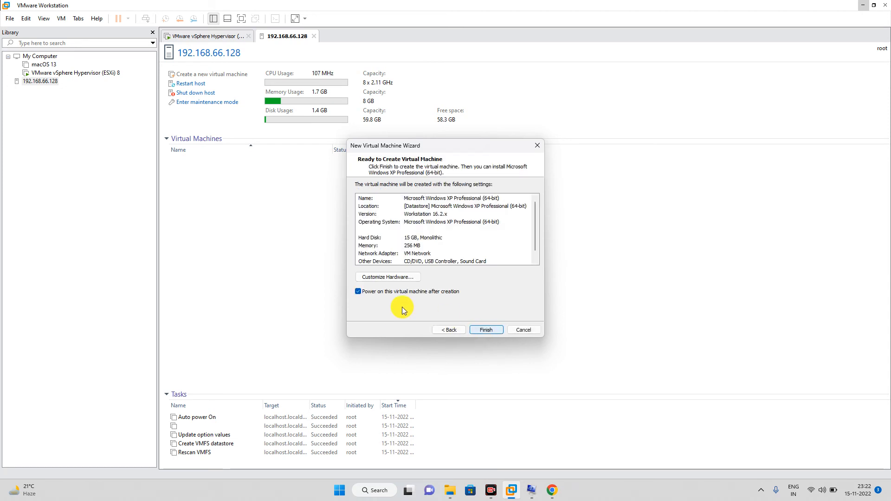
Step: Disable power-on after creation and set the New CD/DVD (IDE) drive to use an ISO image file
click(380, 295)
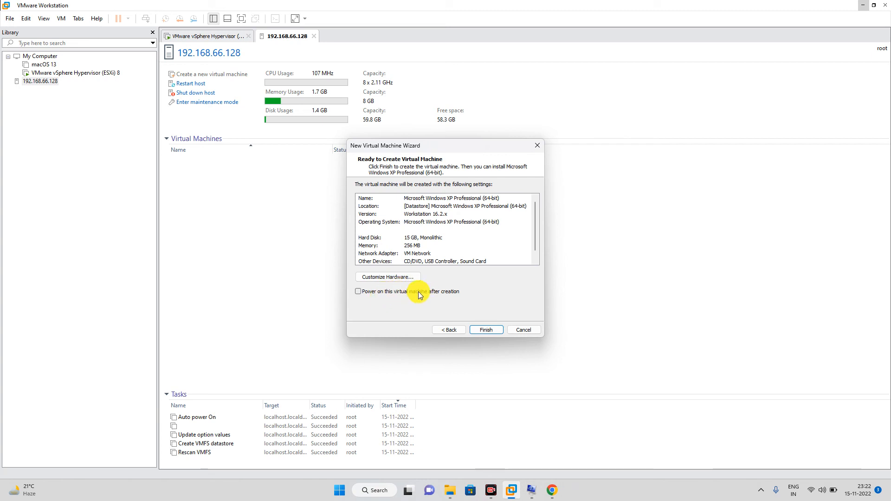
click(387, 277)
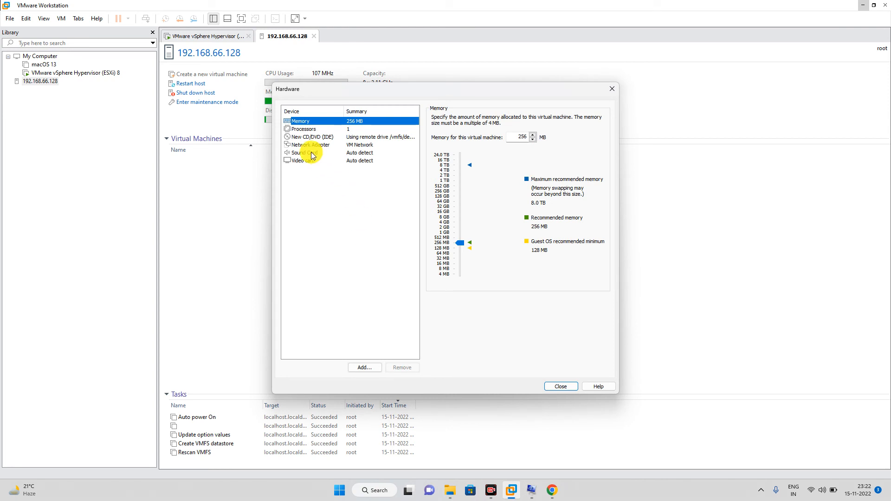
click(304, 138)
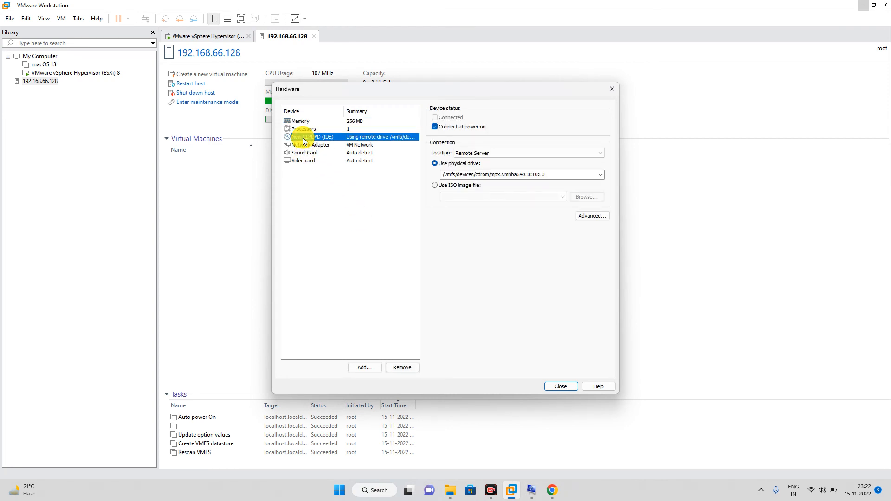
click(435, 185)
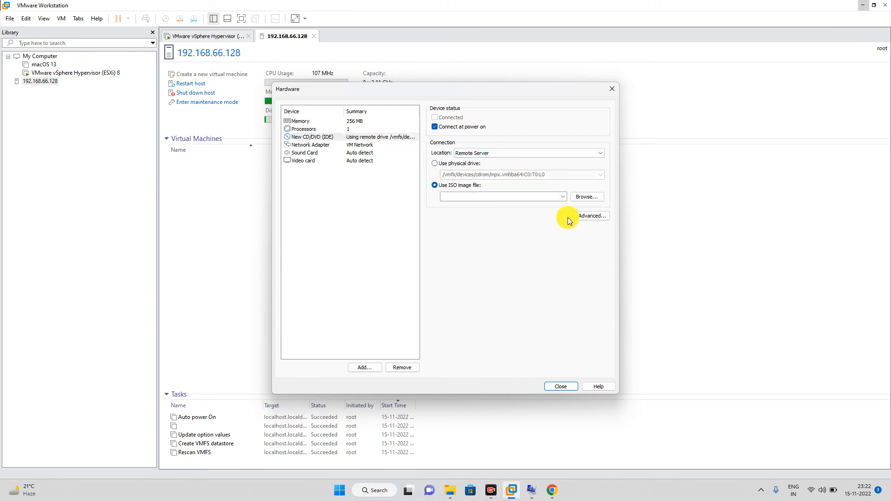
click(583, 199)
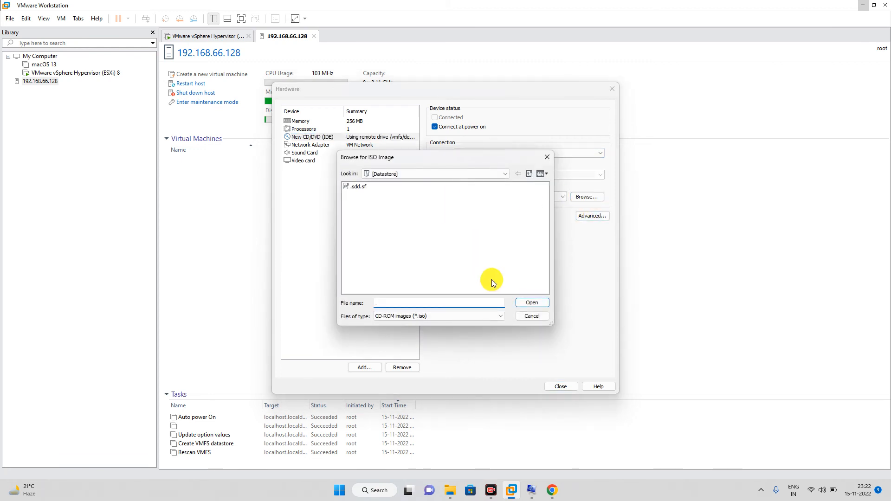
click(537, 315)
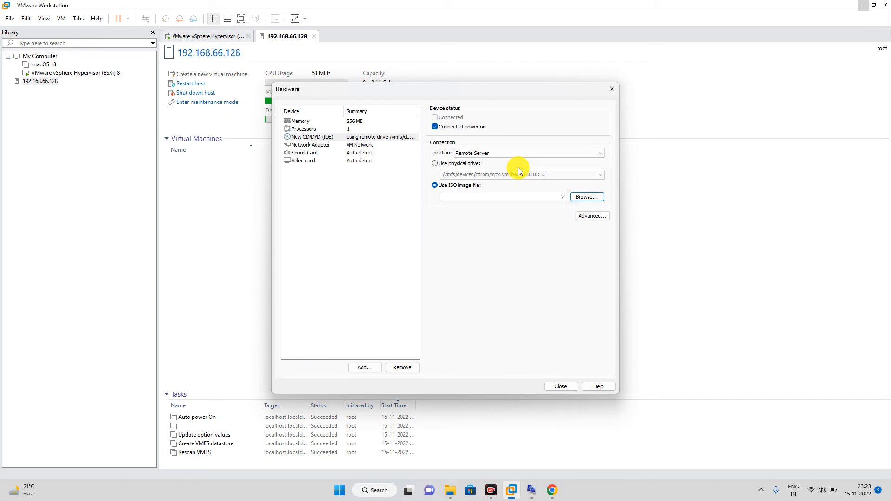
Step: Attach the local Windows XP Professional 64-bit ISO from Documents > WindowsXP iso, connected at power on
click(492, 154)
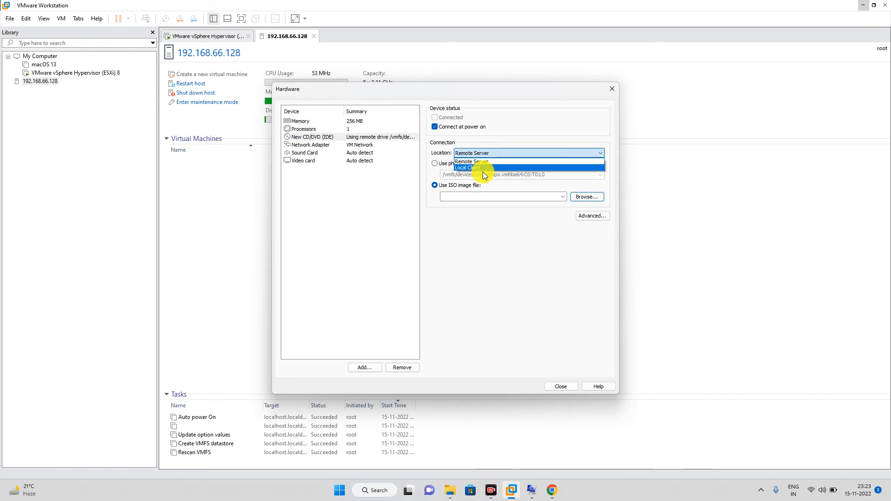
click(476, 168)
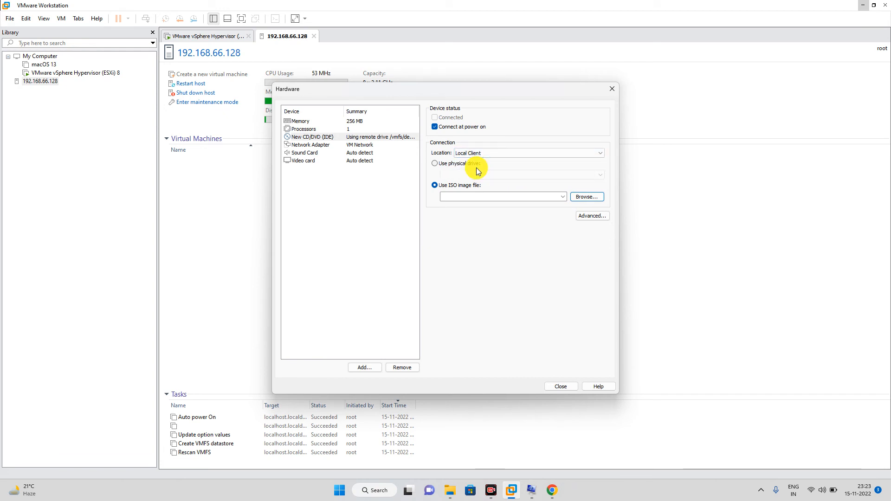
click(581, 198)
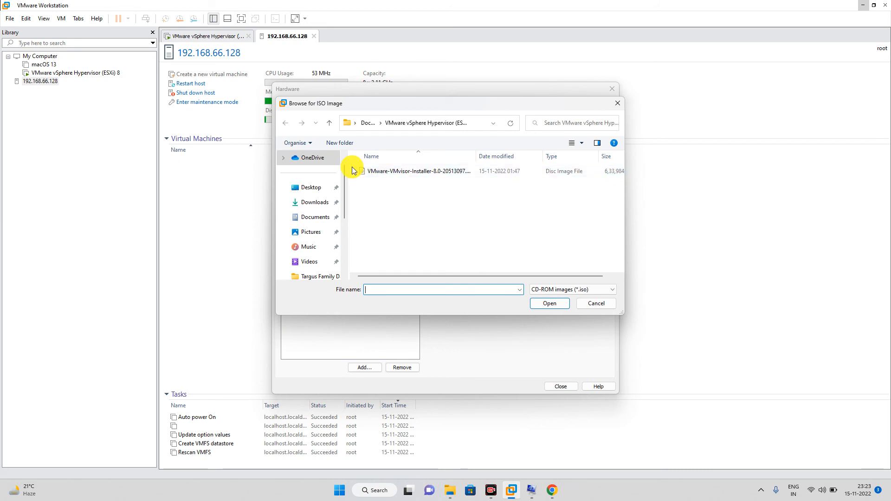
click(329, 127)
double_click(397, 259)
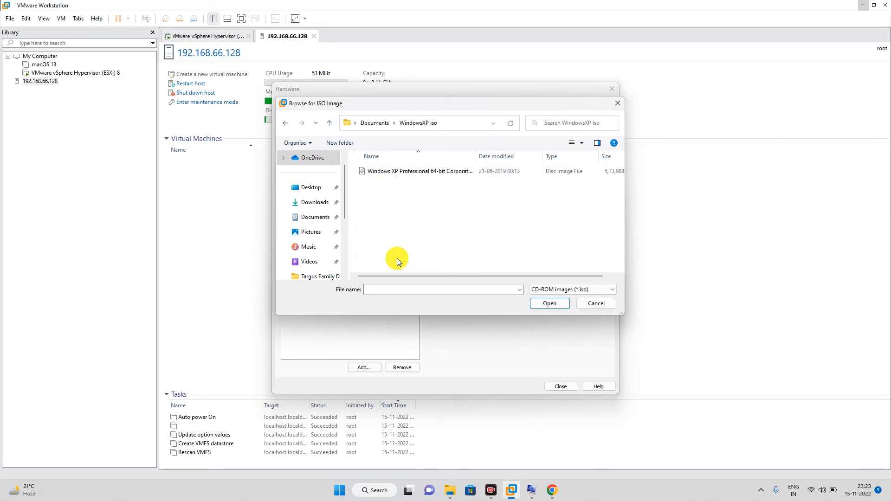
double_click(376, 171)
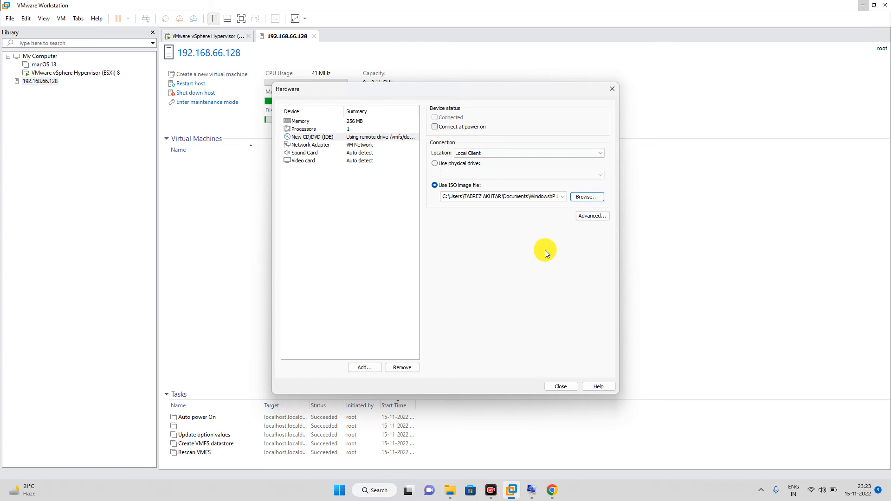
click(435, 127)
click(561, 387)
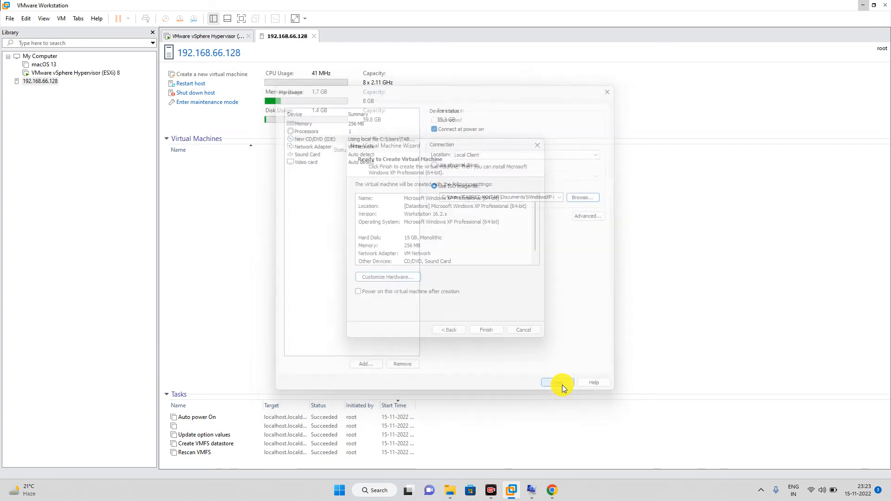
Step: Finish creating the Windows XP VM, open it from the Virtual Machines list, and power it on
click(481, 331)
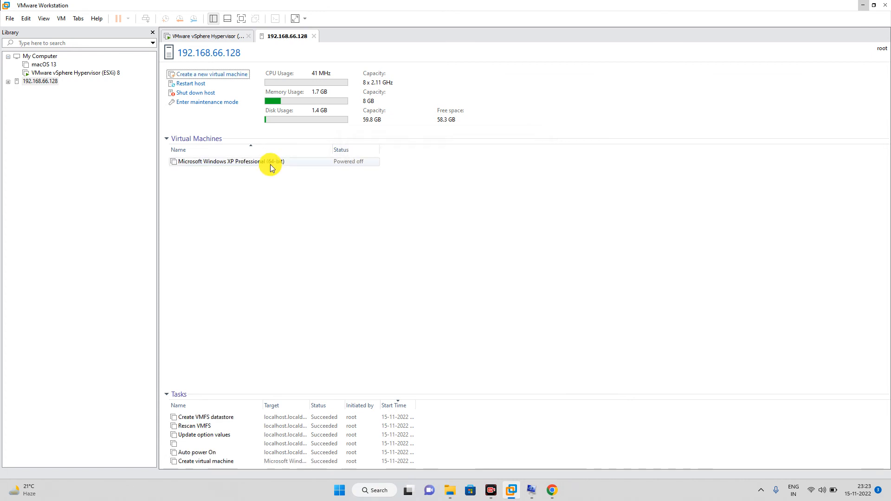
double_click(270, 163)
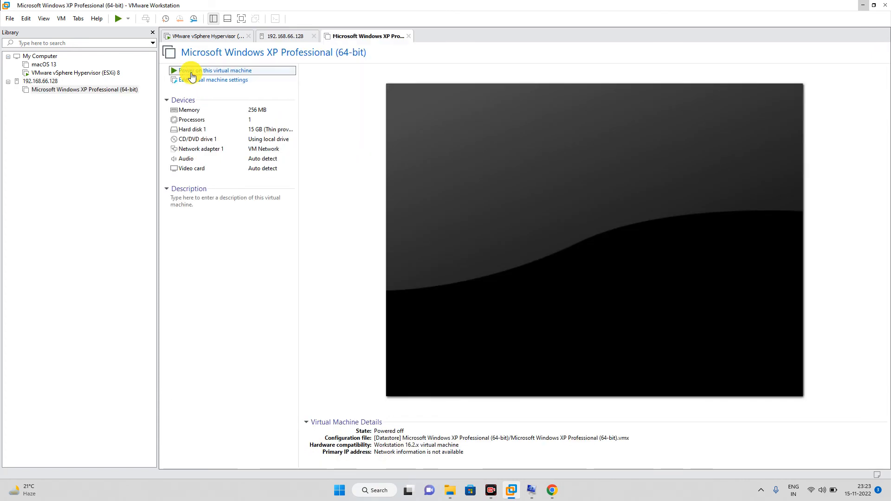
click(191, 75)
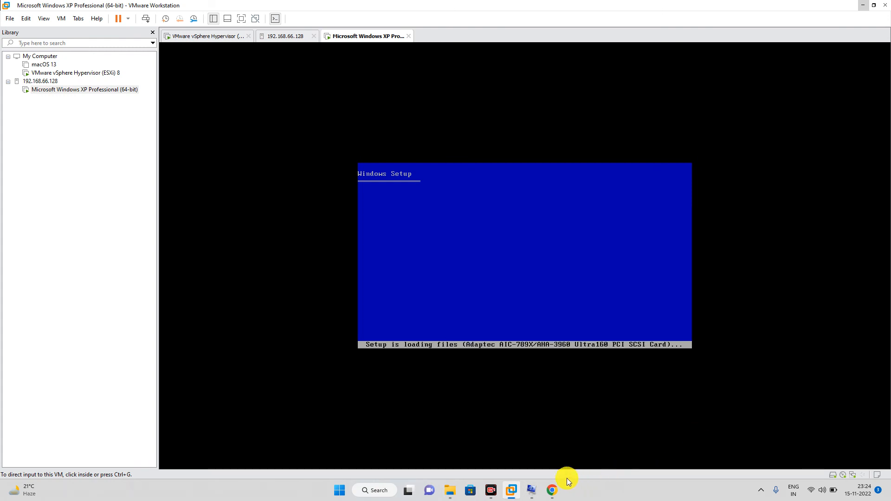
click(555, 488)
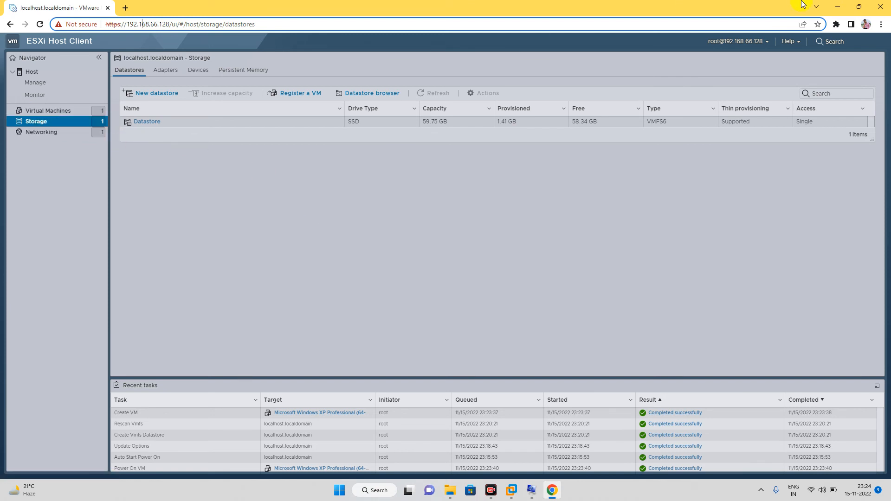
click(837, 6)
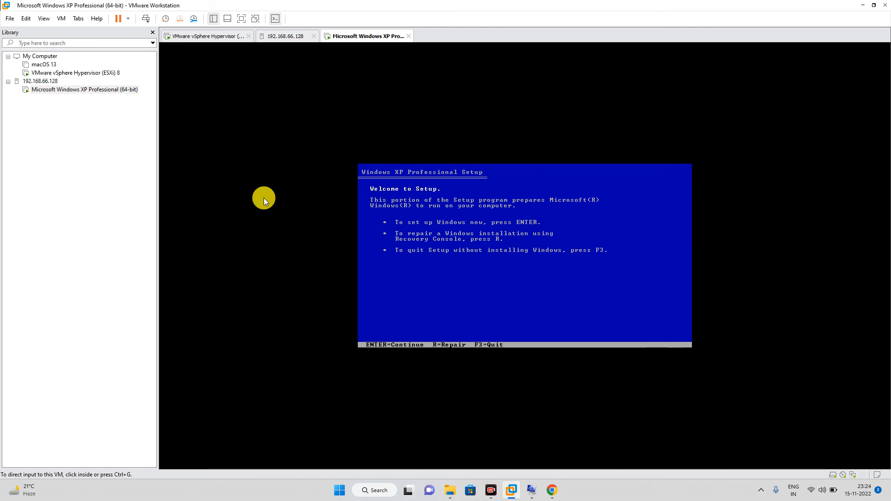
Step: Begin Windows XP Setup in the VM console and agree to the licence with F8
click(455, 334)
key(Return)
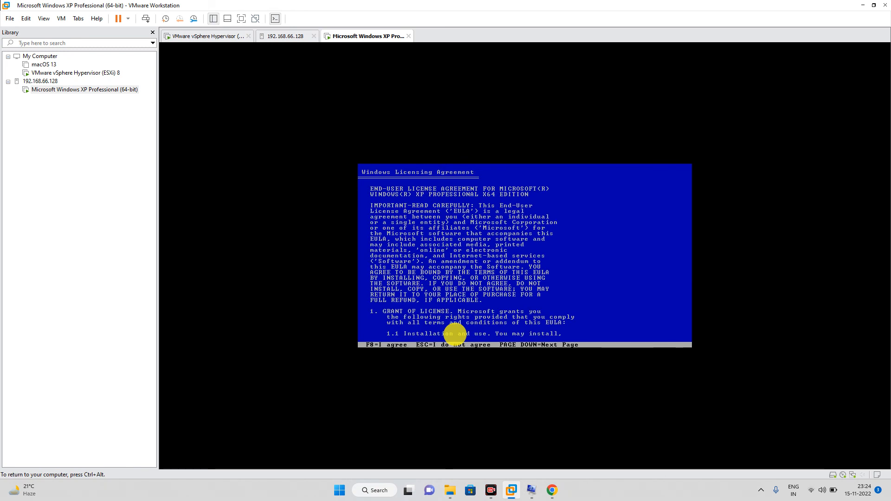
key(F8)
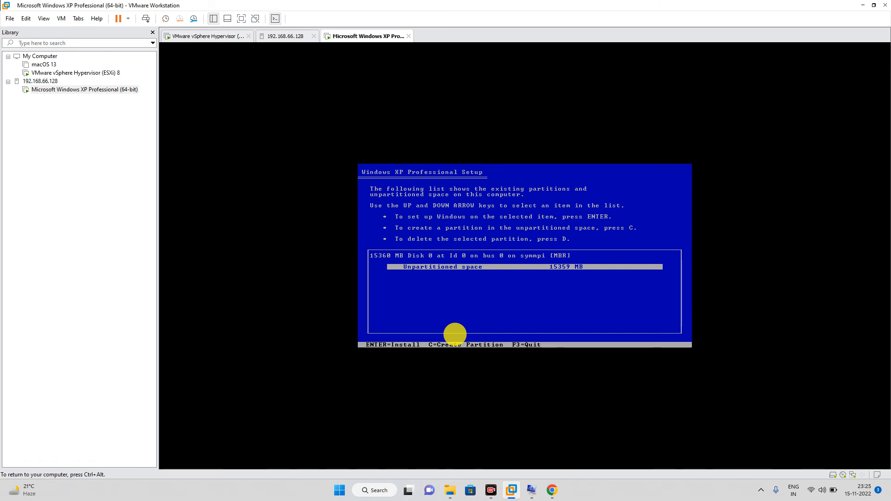
Step: Install onto the unpartitioned space, quick-formatting the new partition as NTFS
key(Return)
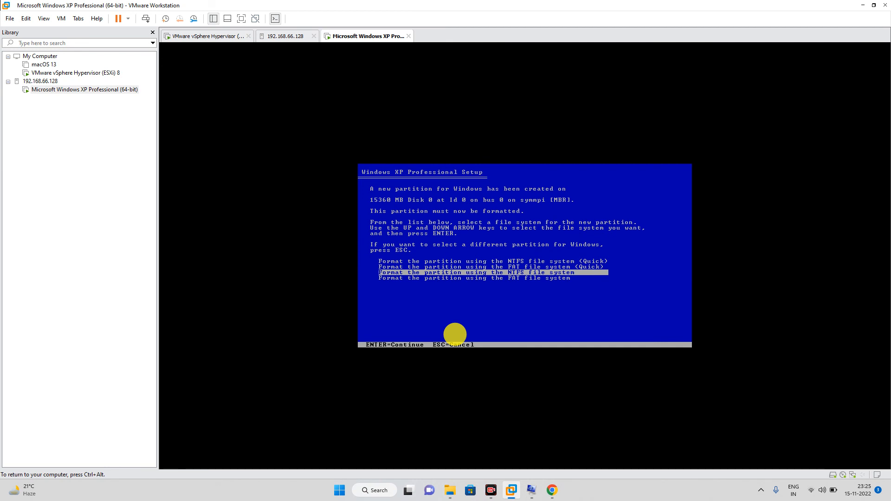
key(Up)
key(Up)
key(Return)
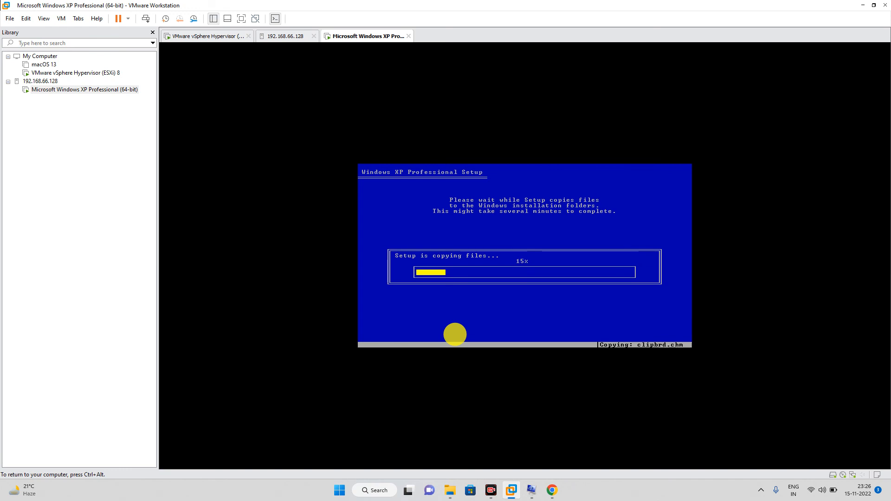
Step: Once file copying finishes, restart the XP virtual machine to continue Setup
key(ctrl+alt)
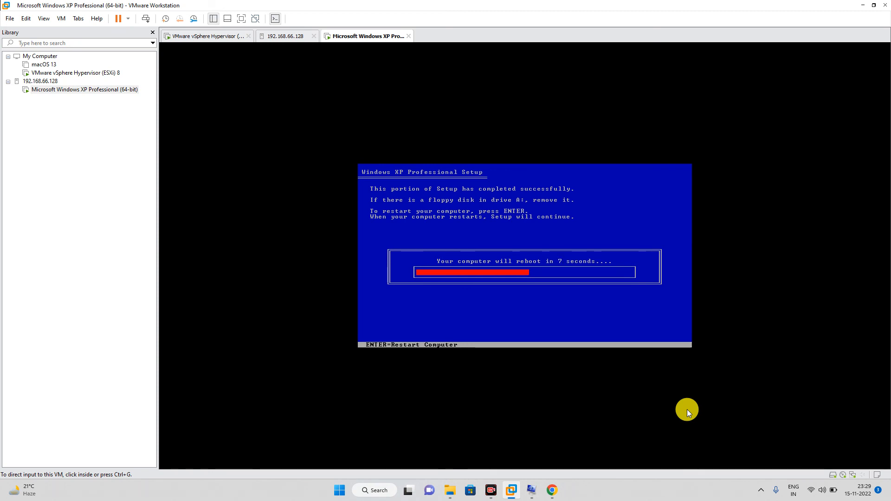
click(646, 346)
key(Return)
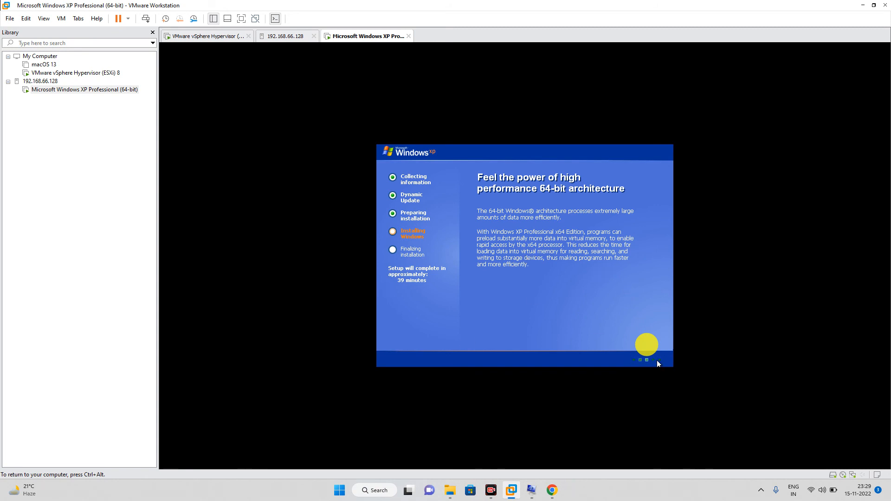
Step: Release input to the host while setup runs until the Regional and Language Options page appears
key(ctrl+alt)
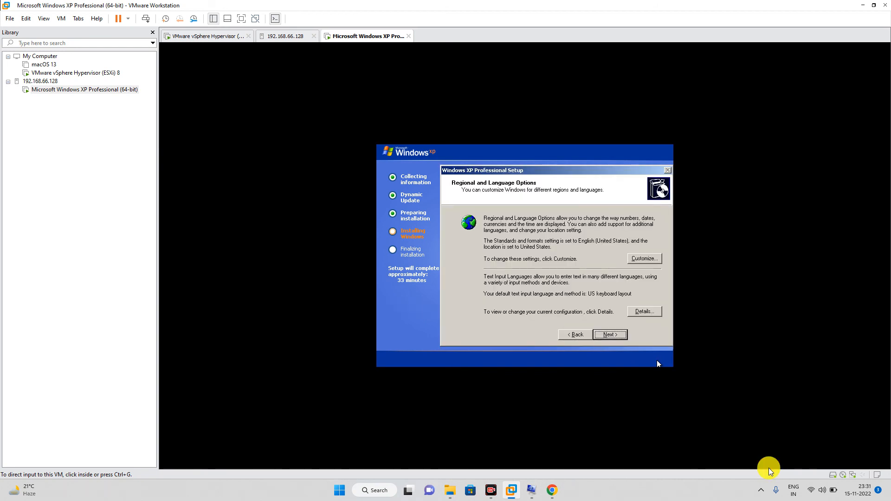
Step: Keep English (United States) regional settings, enter the owner's name, and continue to the product key page
click(617, 333)
click(617, 335)
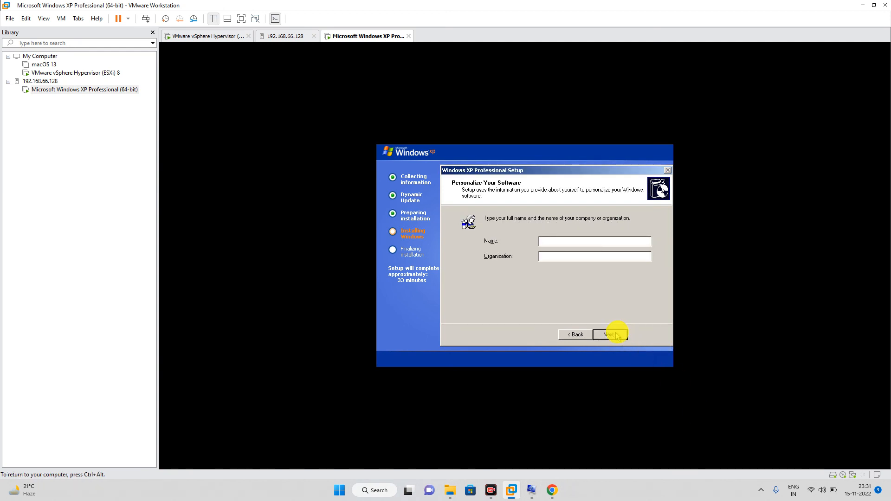
click(615, 334)
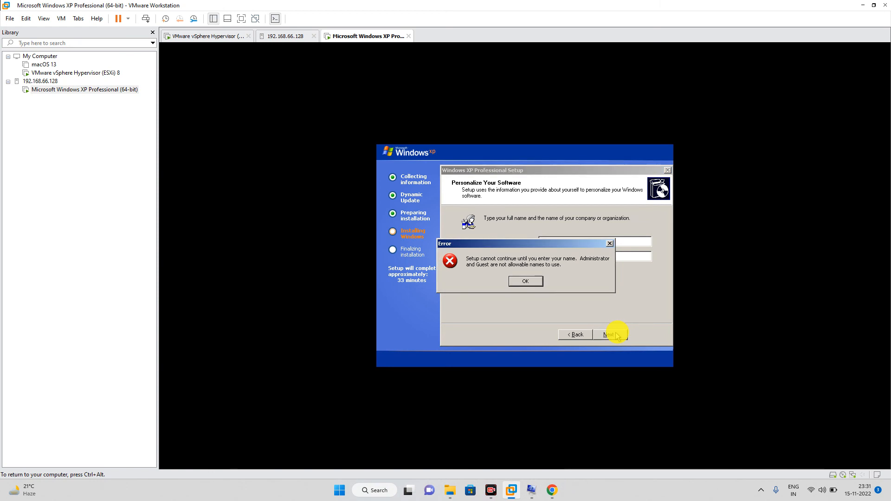
click(516, 283)
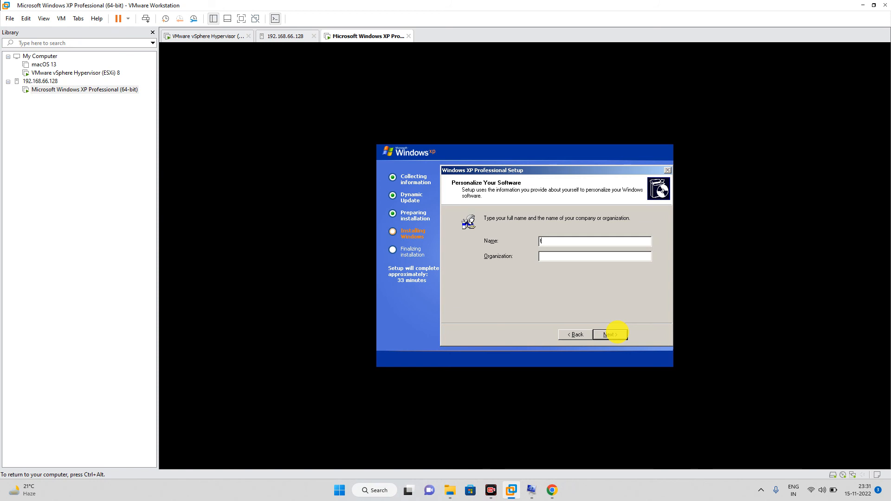
text(TECHN)
text(ICAL)
text(TABREZ )
text(S)
click(622, 338)
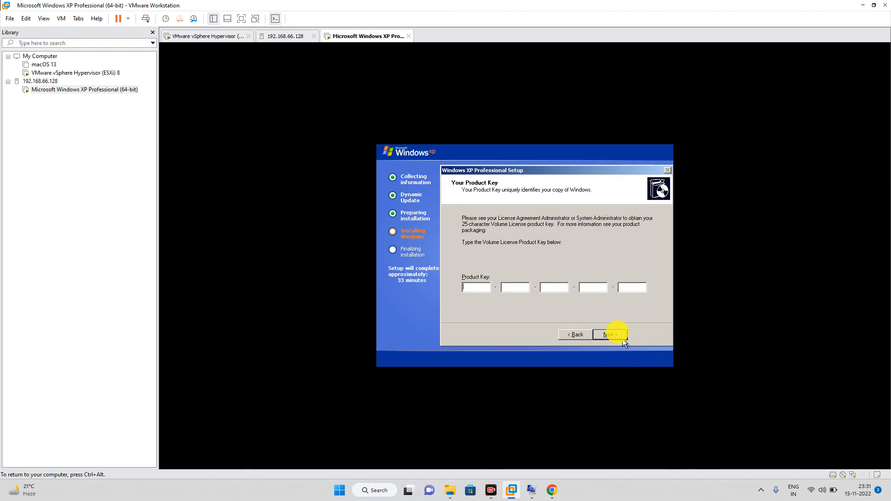
Step: Enter a working volume licence product key after the first attempts are rejected, and continue
click(623, 338)
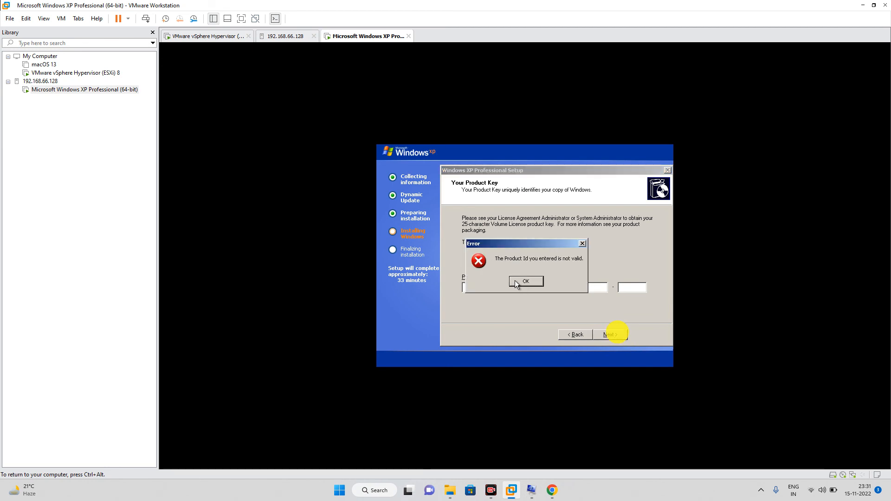
key(Return)
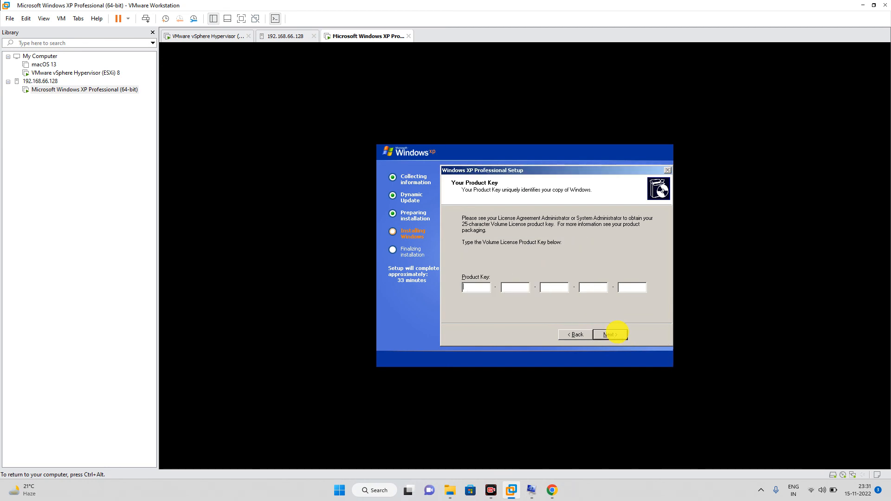
key(ctrl+alt)
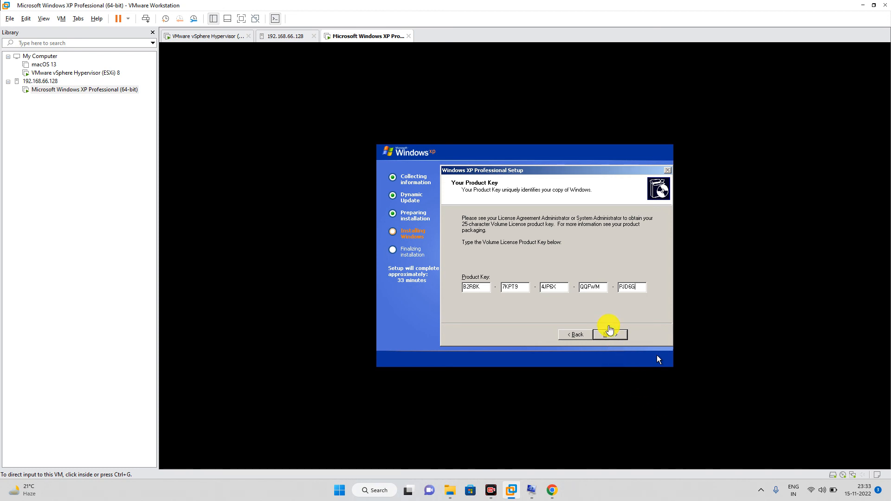
click(610, 336)
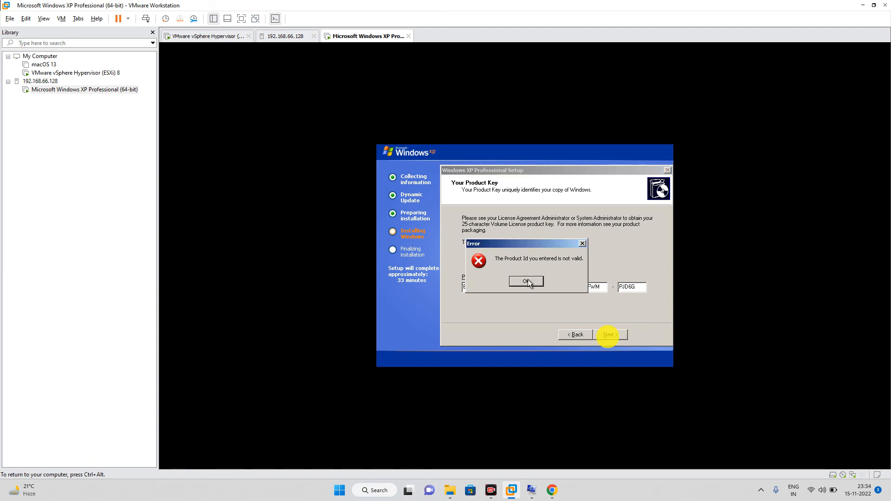
click(527, 282)
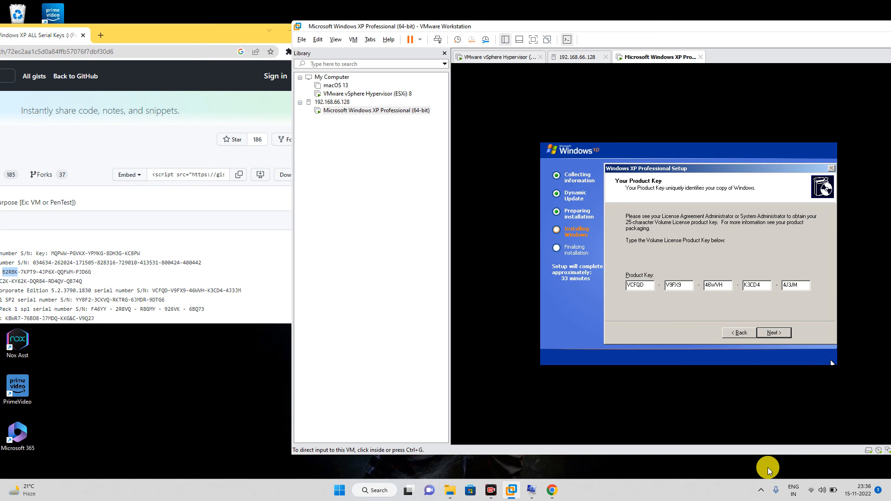
click(774, 333)
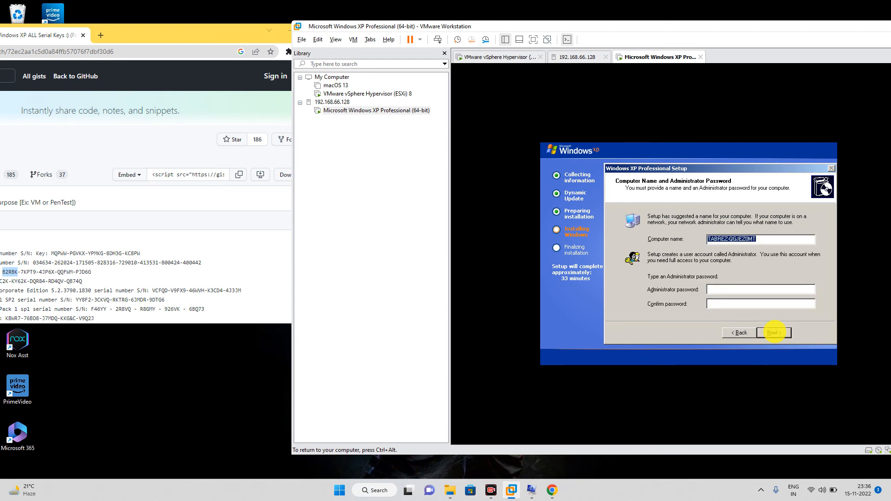
Step: Maximize the VMware window and keep the suggested computer name with a blank administrator password
key(ctrl+alt)
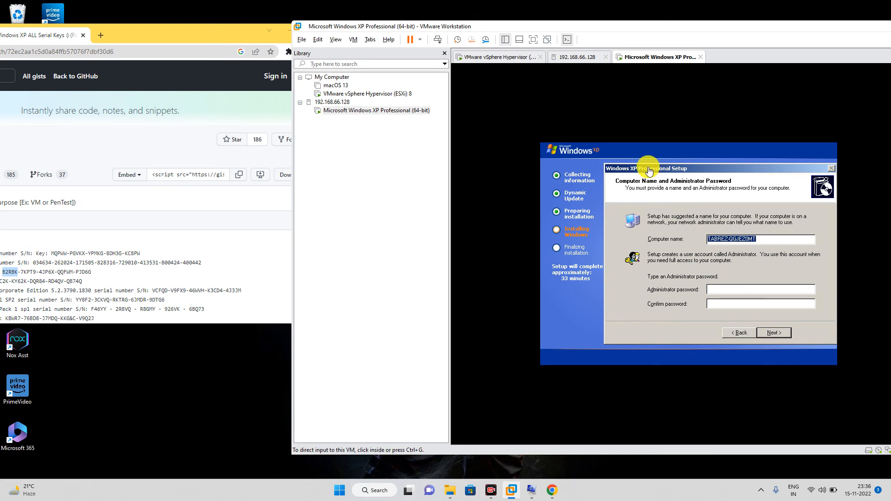
key(super+Up)
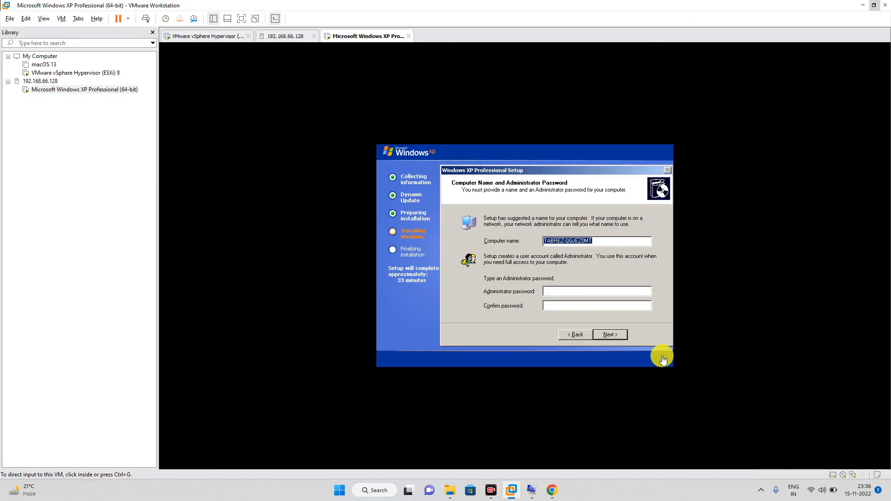
click(636, 327)
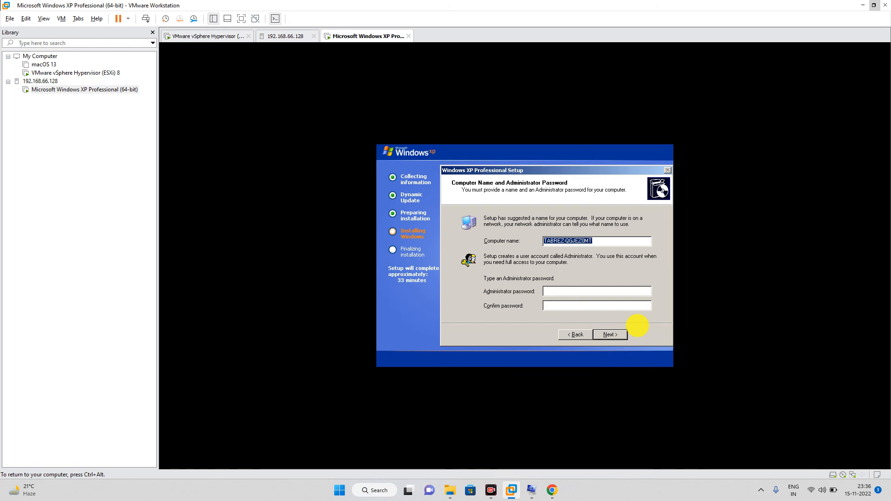
click(611, 335)
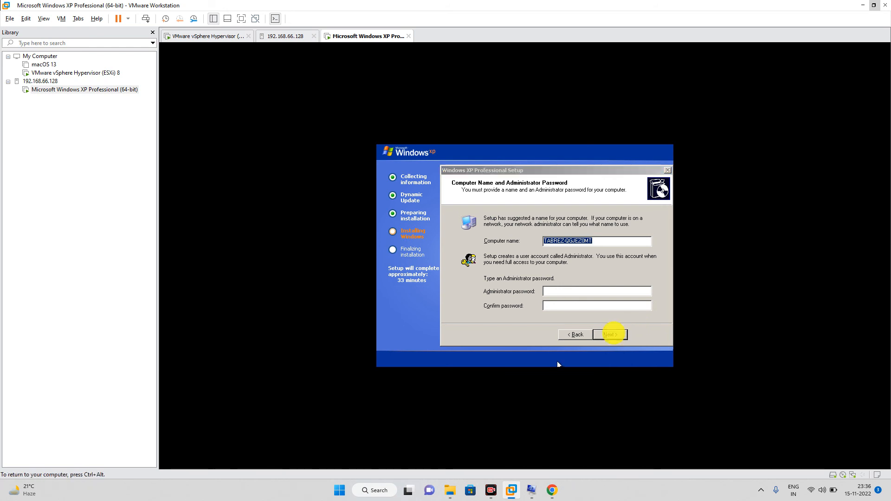
click(621, 336)
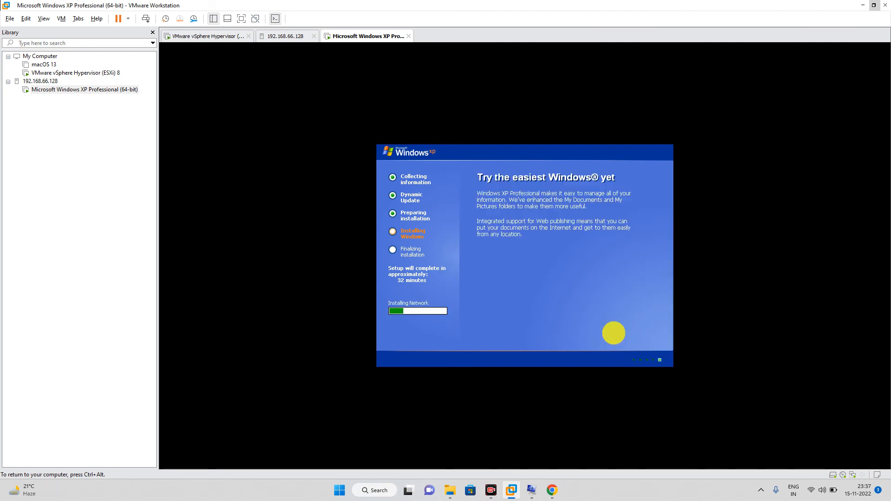
Step: Keep Typical networking settings and the WORKGROUP workgroup, then wait for the XP desktop to load
key(ctrl+alt)
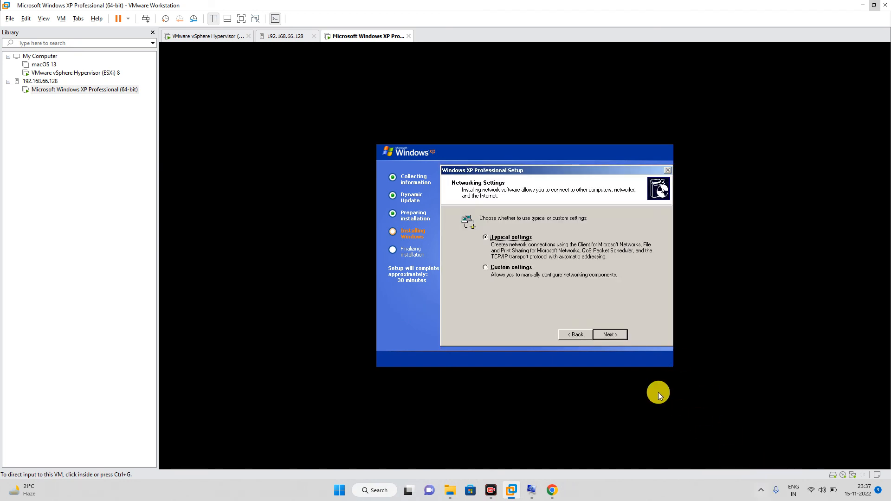
click(616, 335)
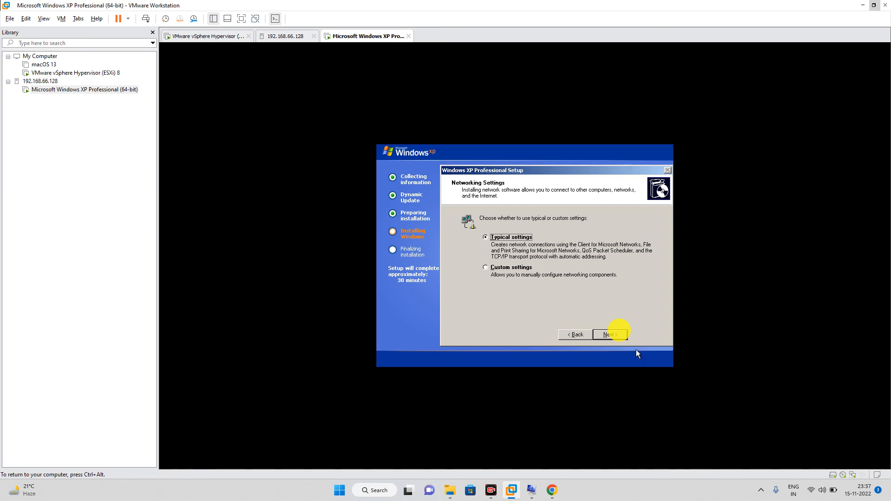
click(616, 336)
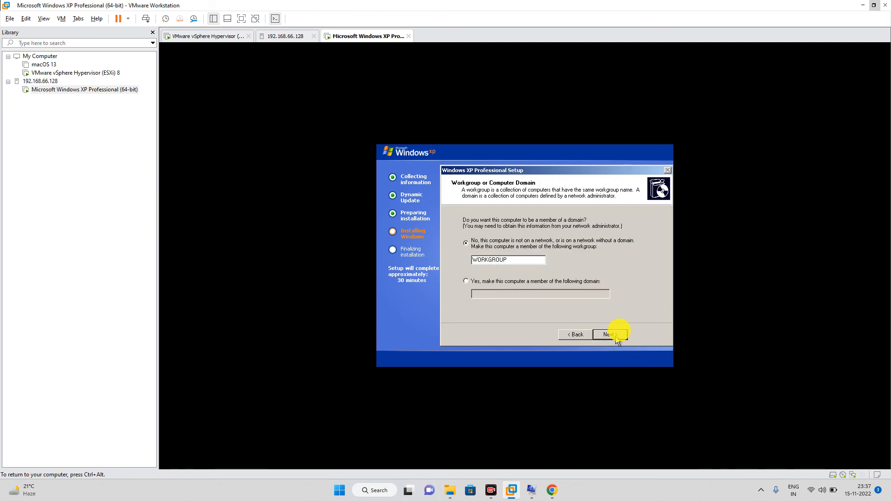
click(616, 336)
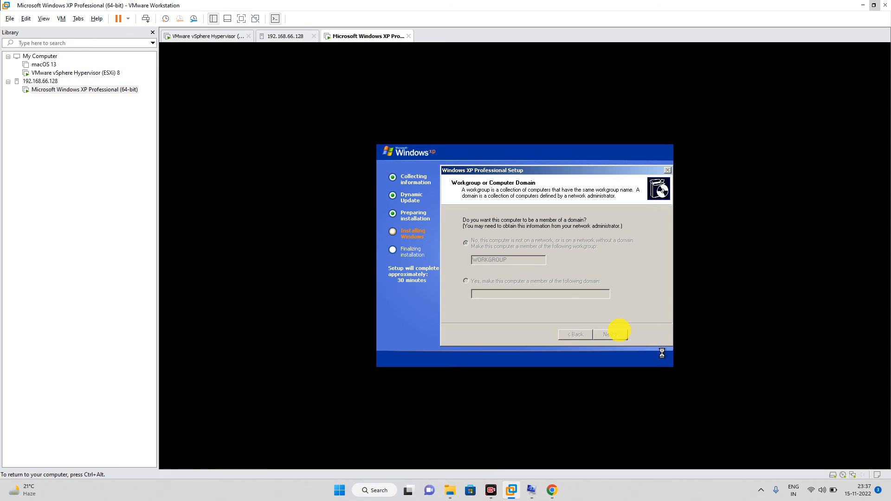
key(ctrl+alt)
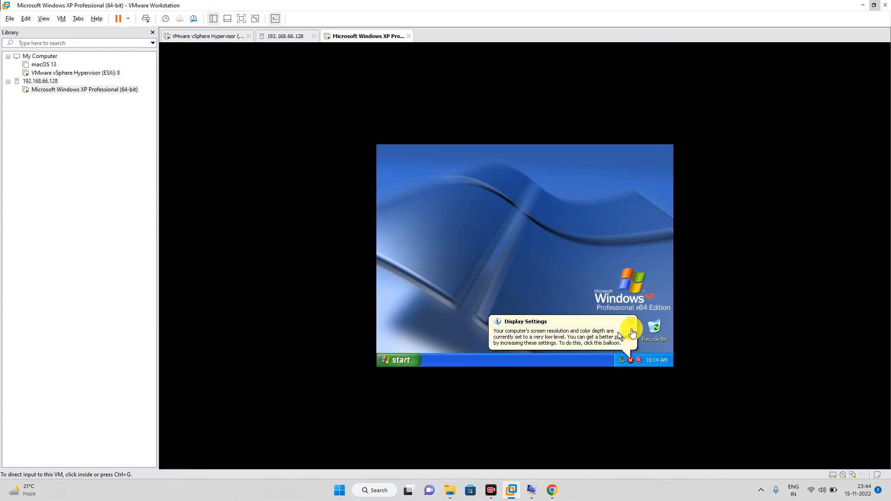
Step: Open the Windows XP Tour from the notification balloon and cancel it without playing
click(633, 324)
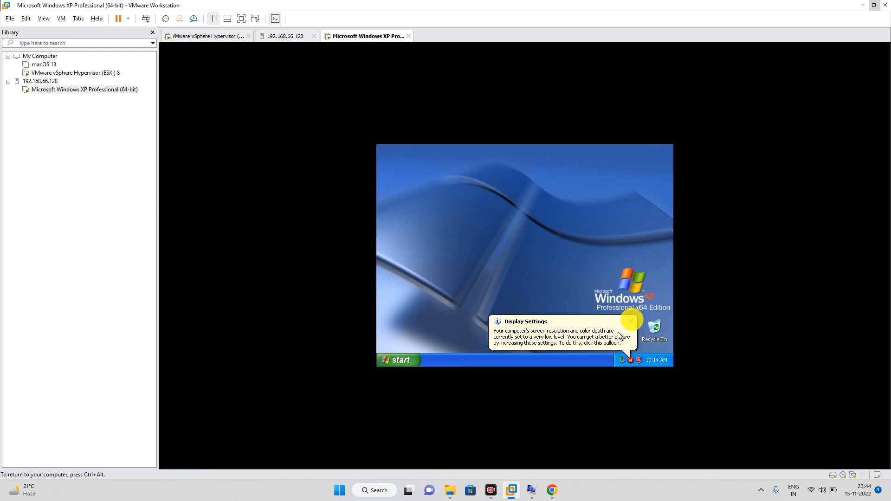
click(618, 333)
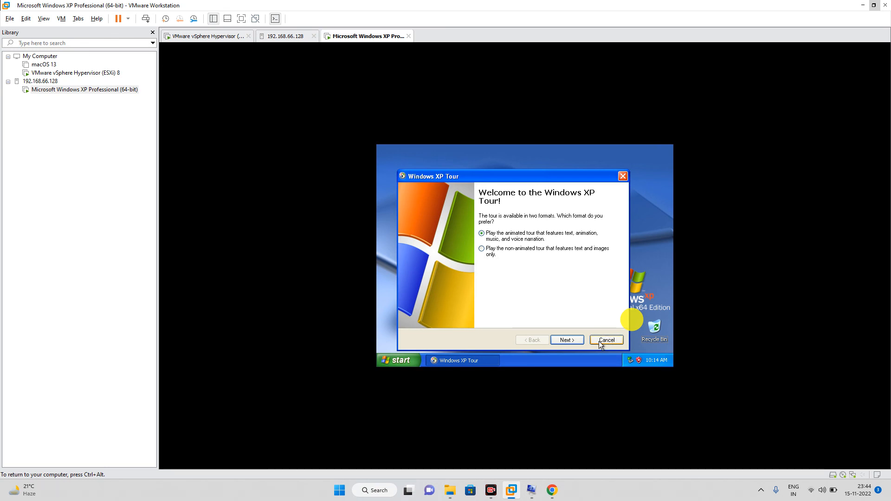
click(599, 341)
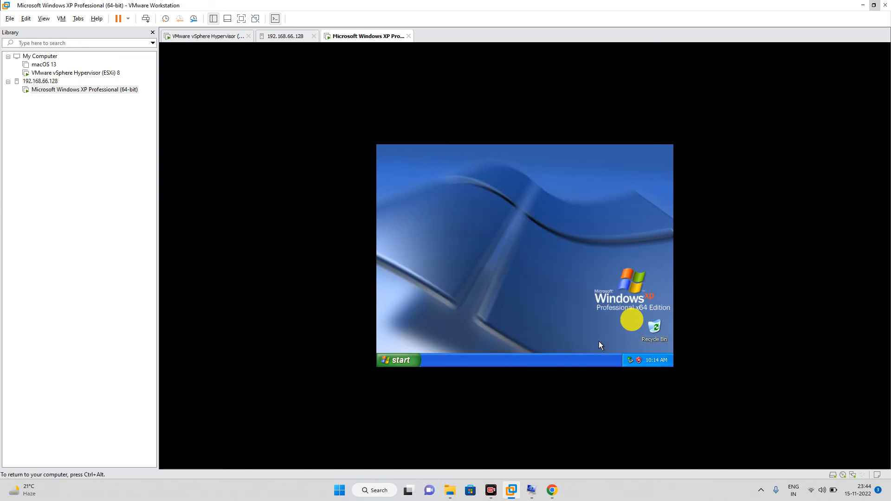
Step: Open the Start menu on the Windows XP Administrator desktop
click(384, 359)
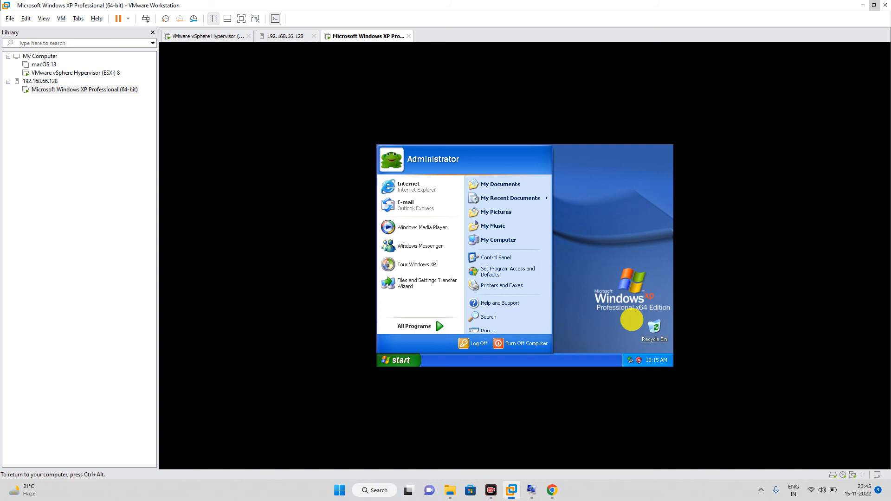
click(631, 320)
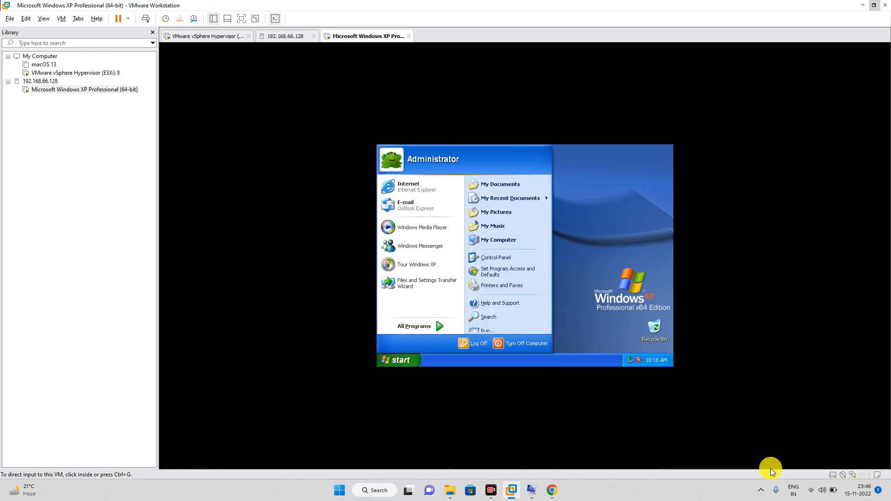